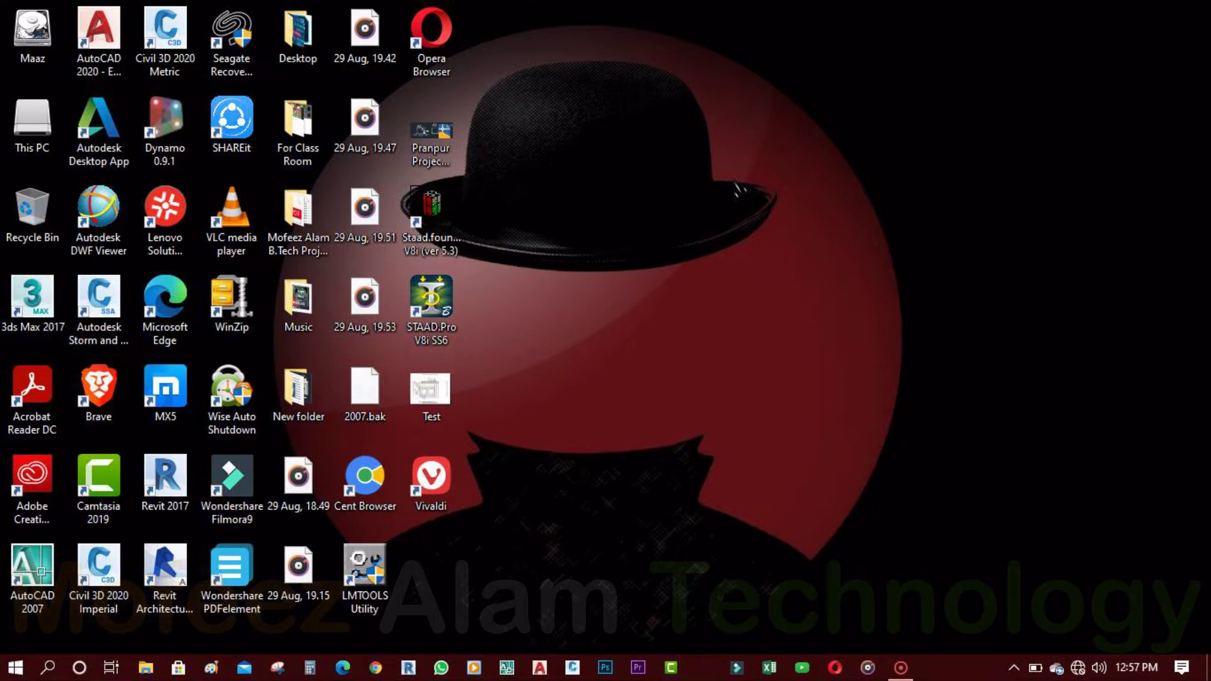
# Open the Test elevation image, zoom and pan across it, then close the viewer
pyautogui.doubleClick(441, 392)
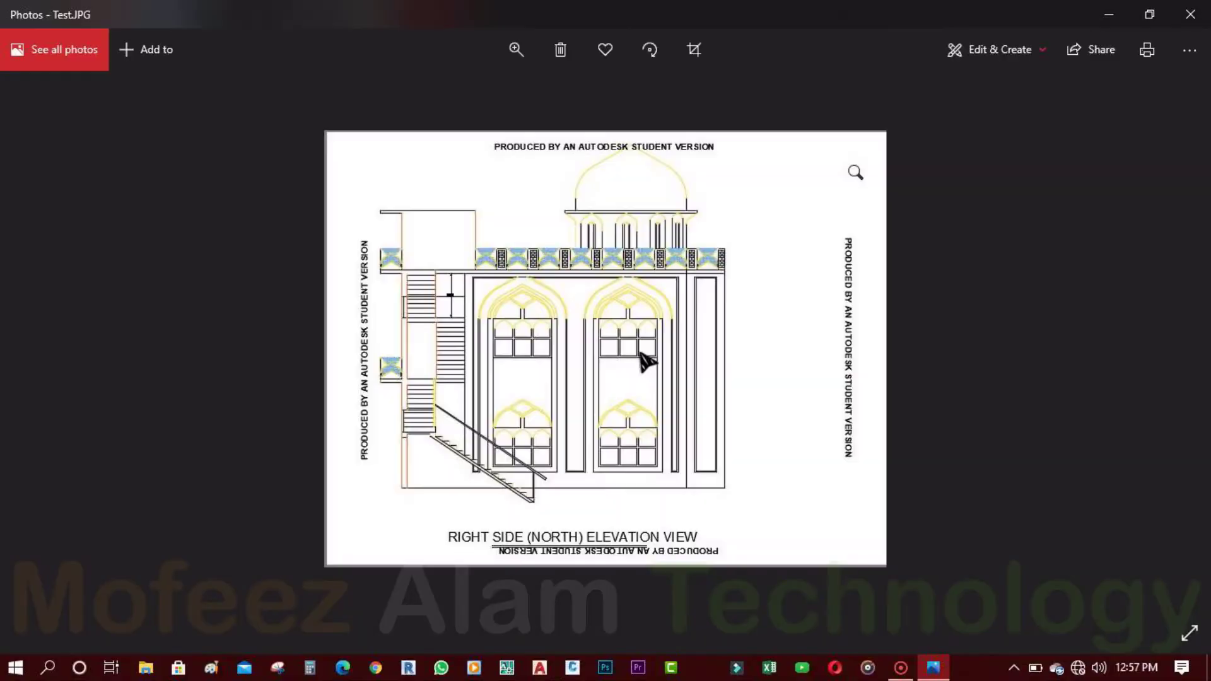
pyautogui.doubleClick(864, 366)
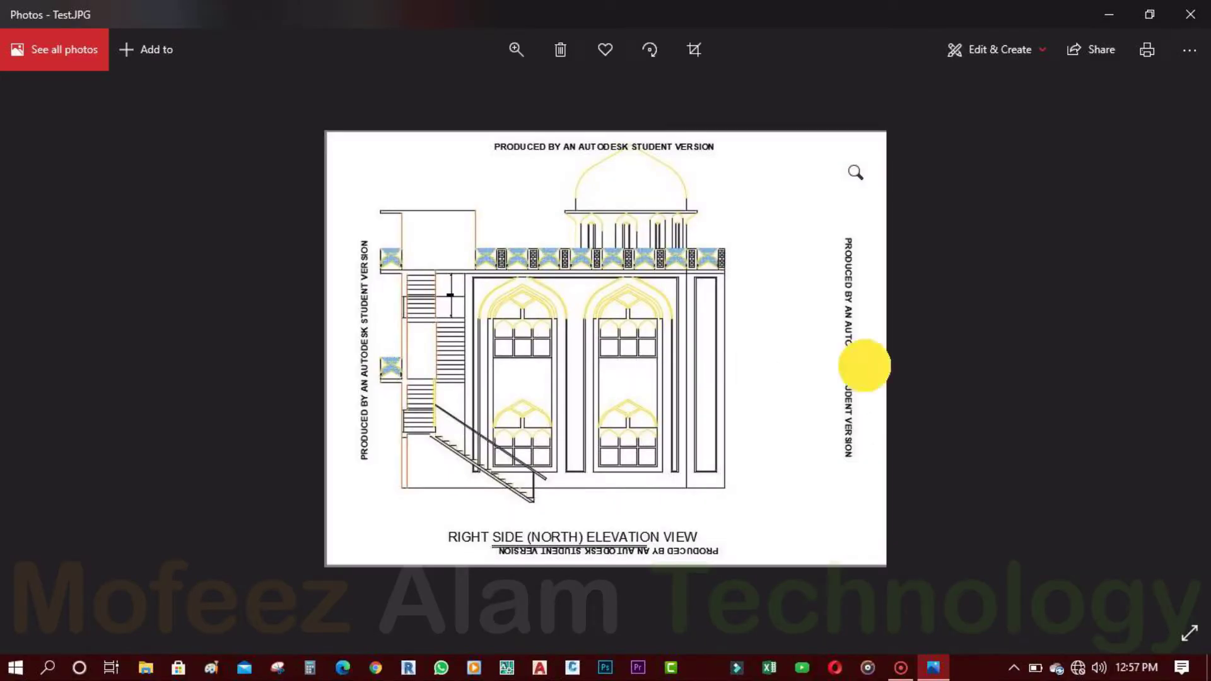
pyautogui.moveTo(870, 360)
pyautogui.mouseDown()
pyautogui.moveTo(645, 352)
pyautogui.moveTo(759, 351)
pyautogui.mouseUp()
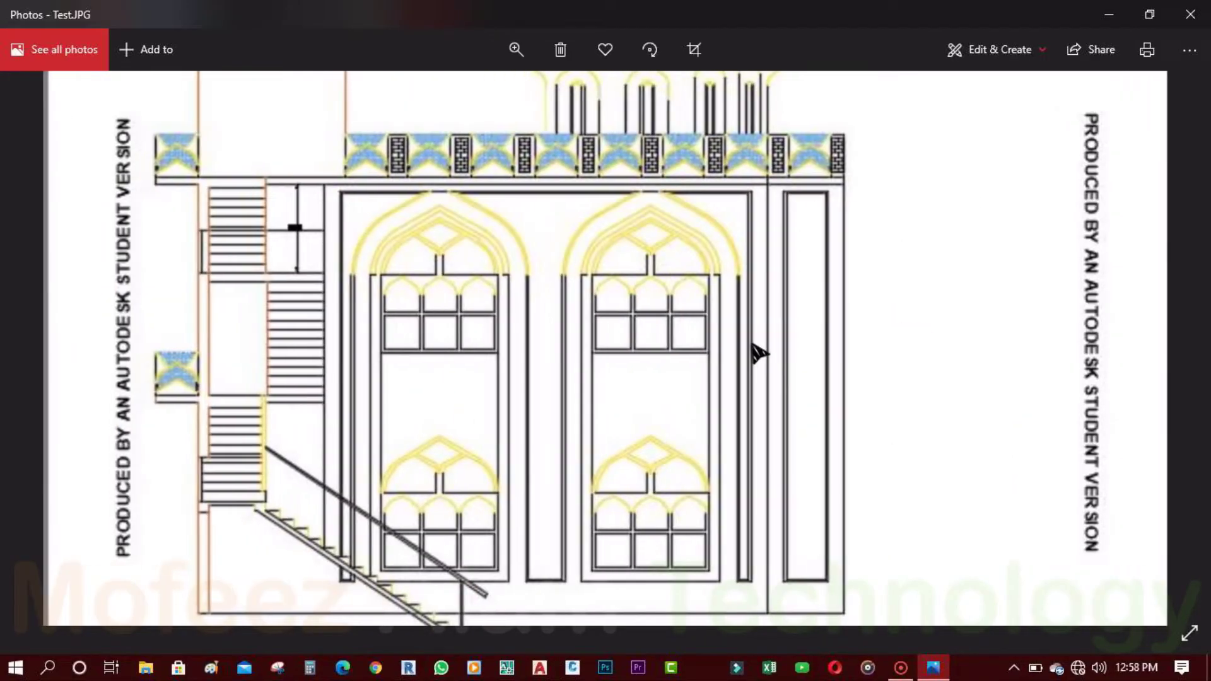
pyautogui.doubleClick(759, 351)
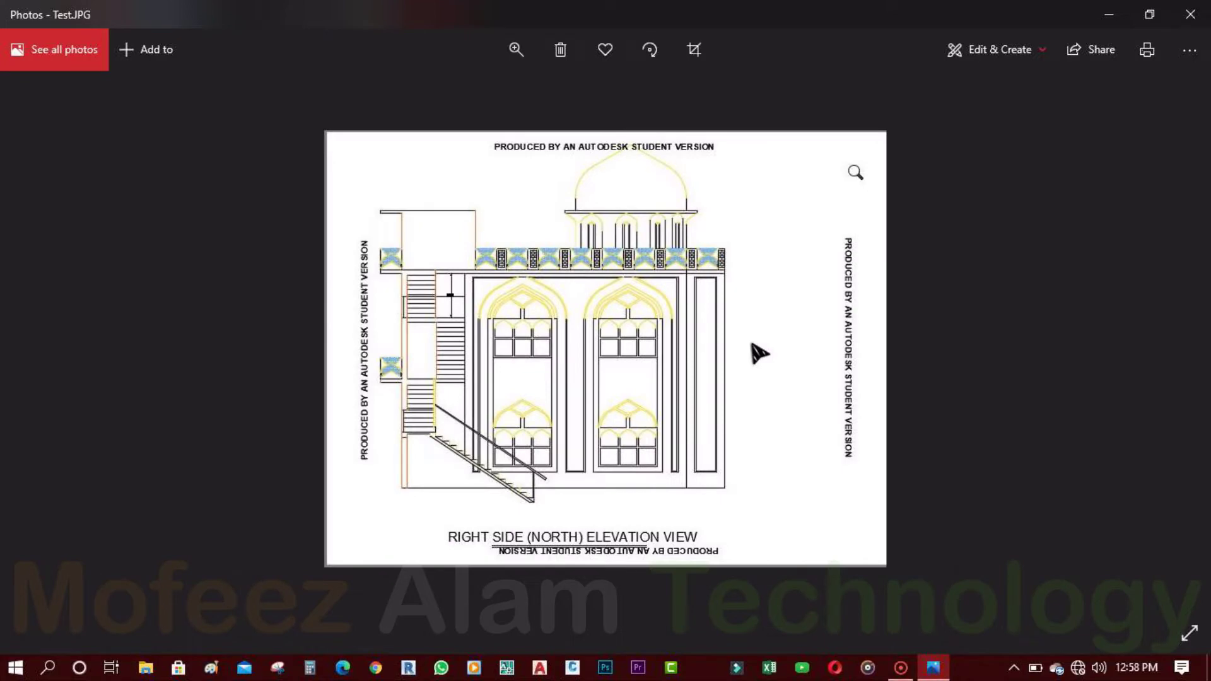
pyautogui.doubleClick(873, 337)
pyautogui.moveTo(880, 346); pyautogui.dragTo(690, 327)
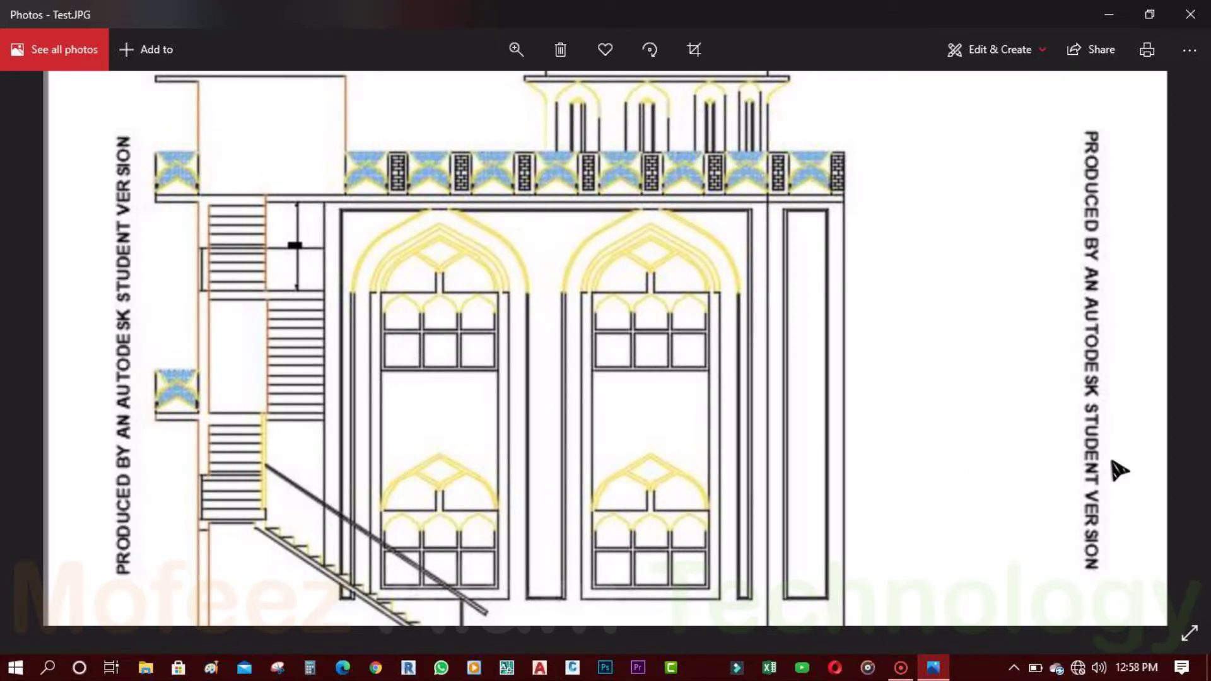
pyautogui.doubleClick(981, 441)
pyautogui.click(1190, 14)
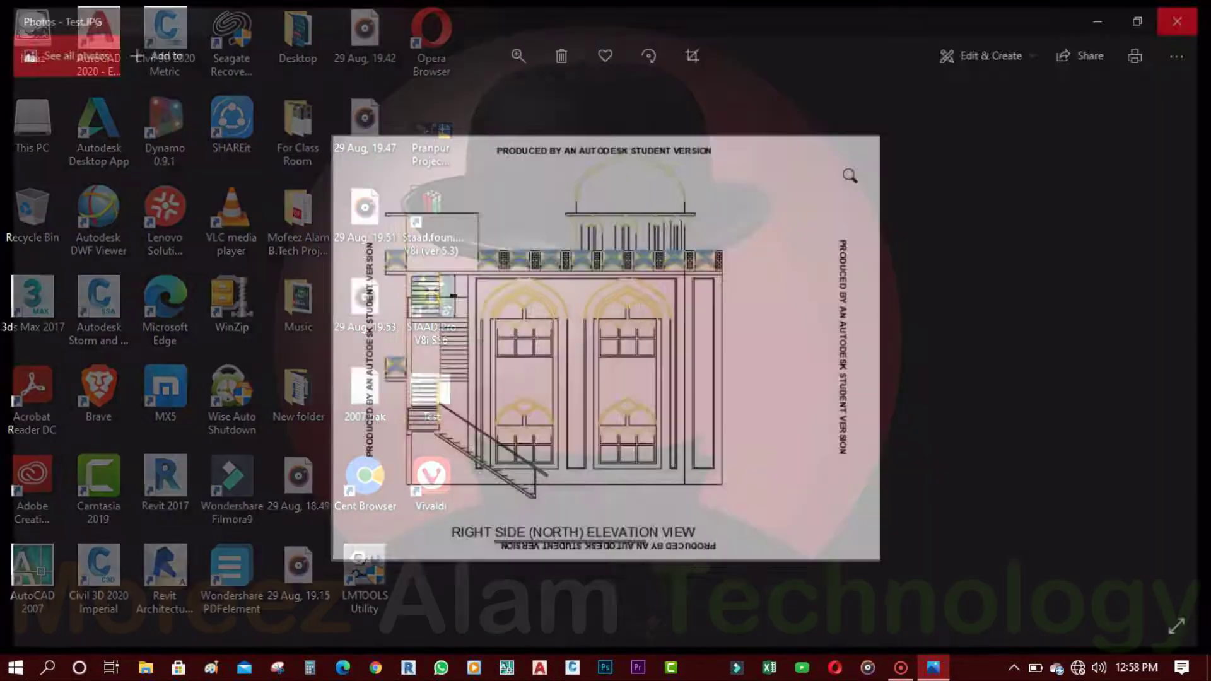
# Refresh the desktop and launch Pranpur Project Updated 2020.dwg in AutoCAD 2020
pyautogui.rightClick(722, 179)
pyautogui.click(766, 233)
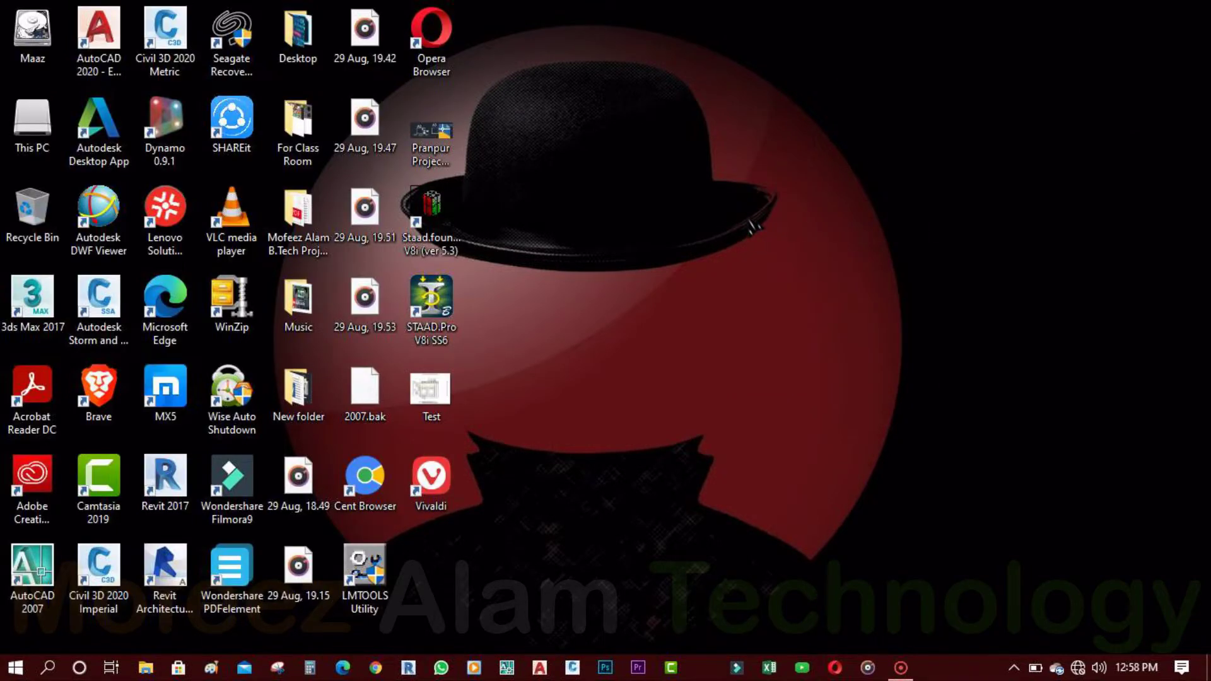
pyautogui.rightClick(751, 226)
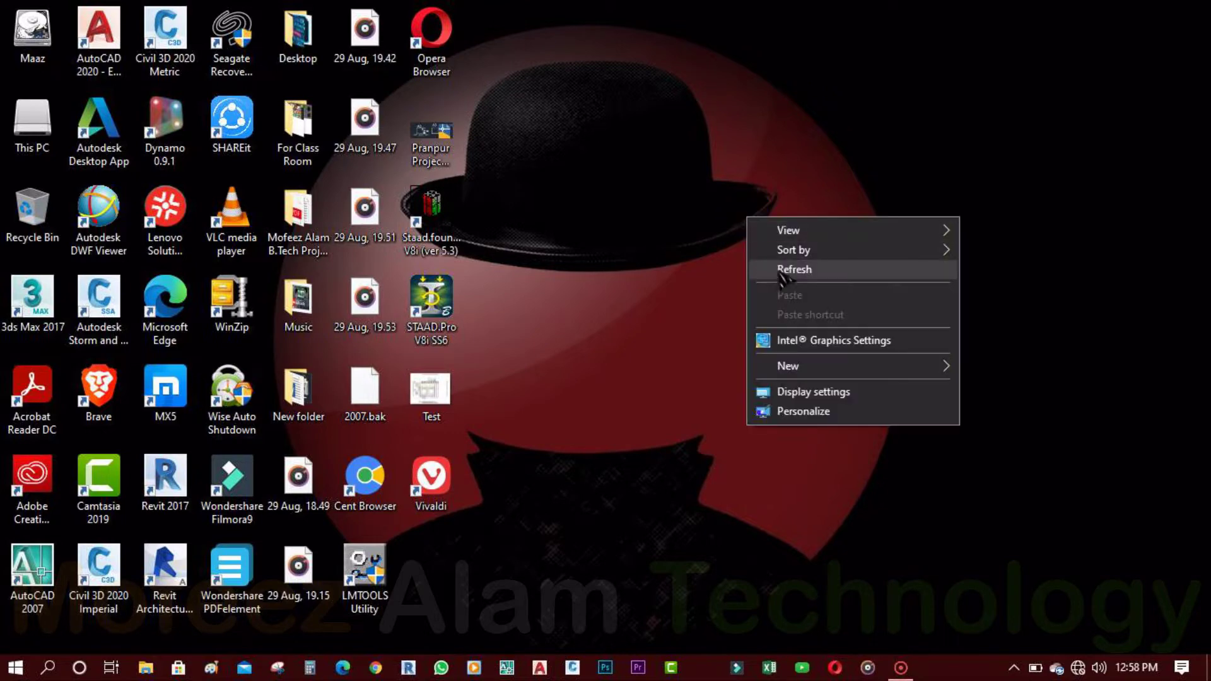
pyautogui.click(786, 265)
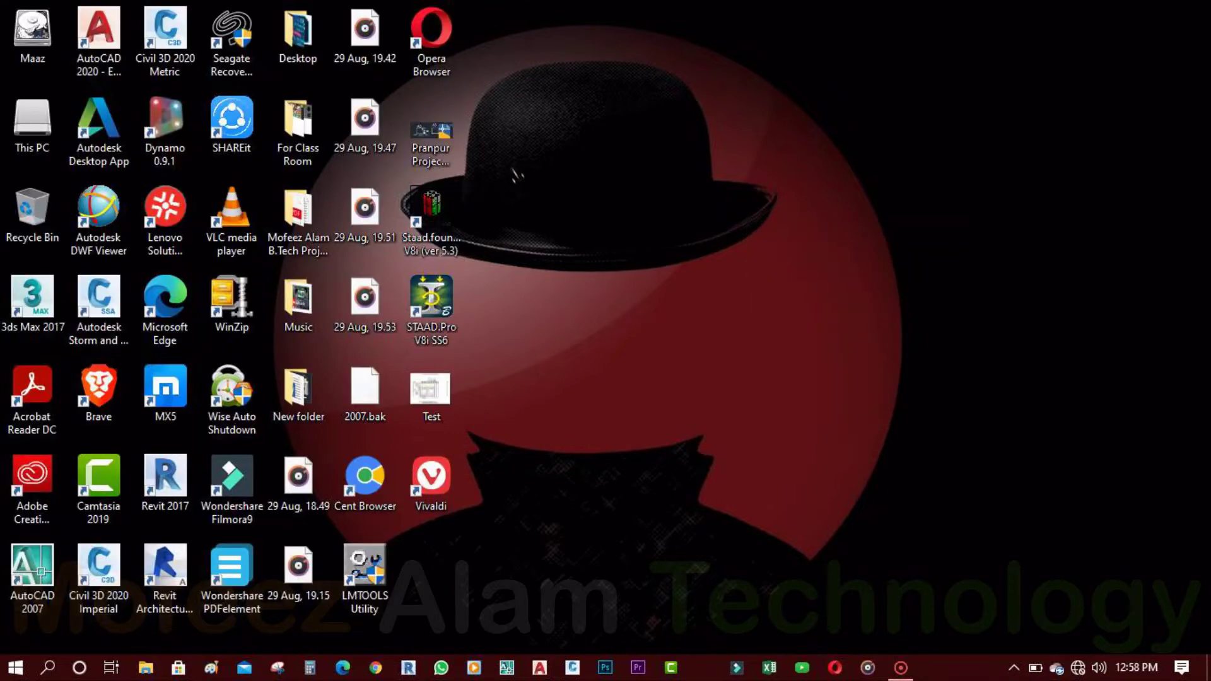
pyautogui.click(452, 151)
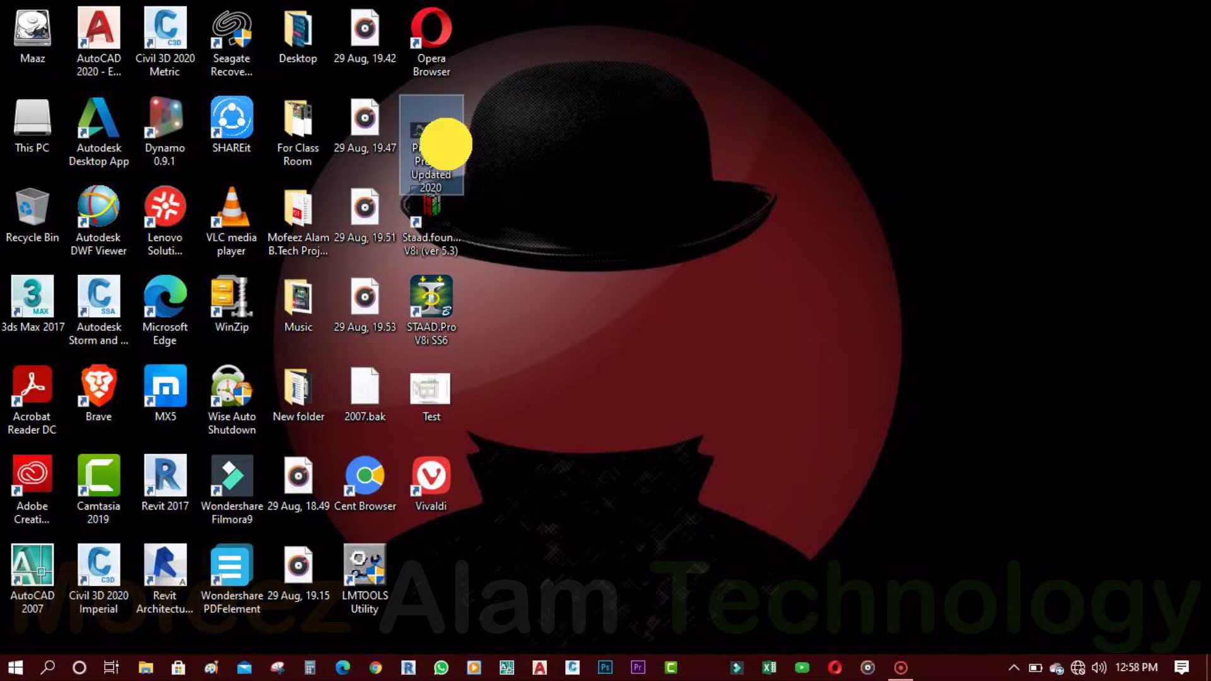
pyautogui.doubleClick(451, 154)
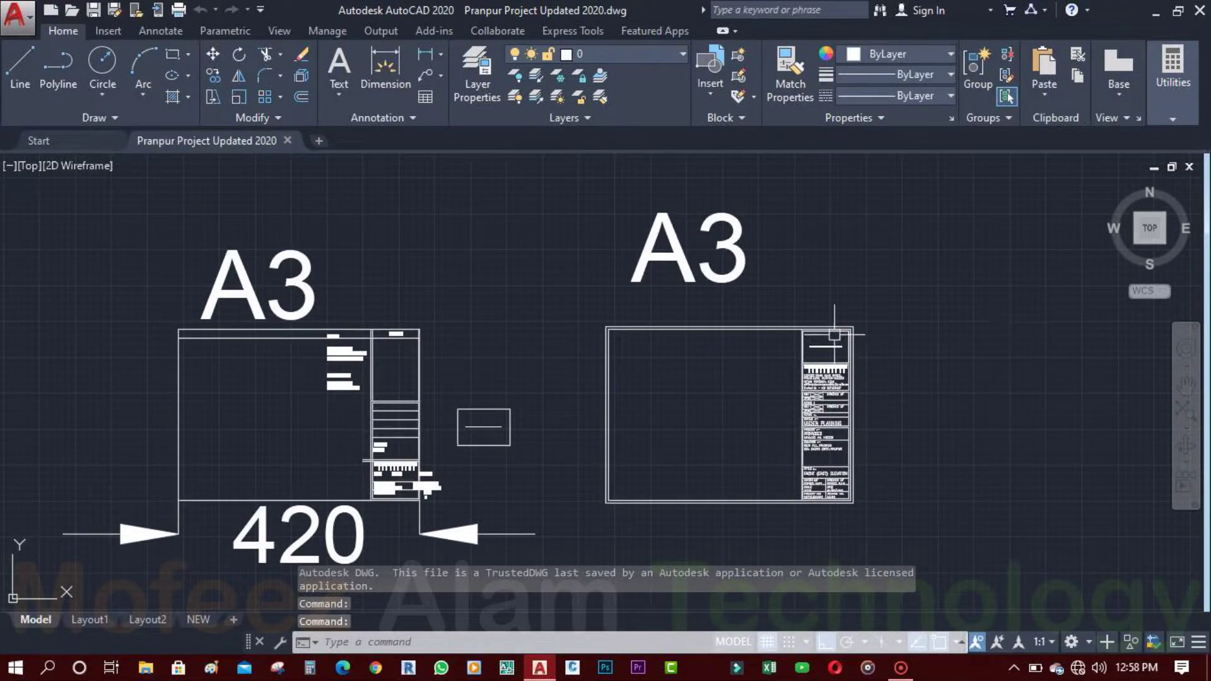
# Zoom out over the whole drawing, then zoom in on the west, north and south elevations
pyautogui.scroll(-2, 775, 283)
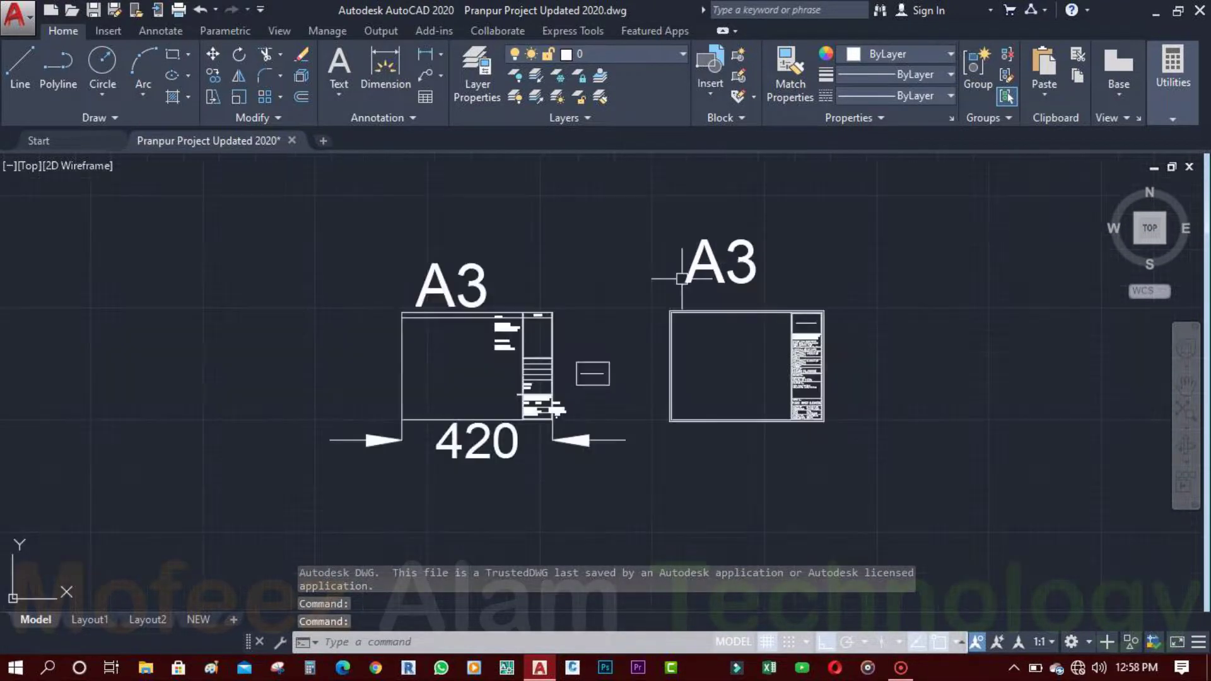
pyautogui.scroll(-3, 664, 267)
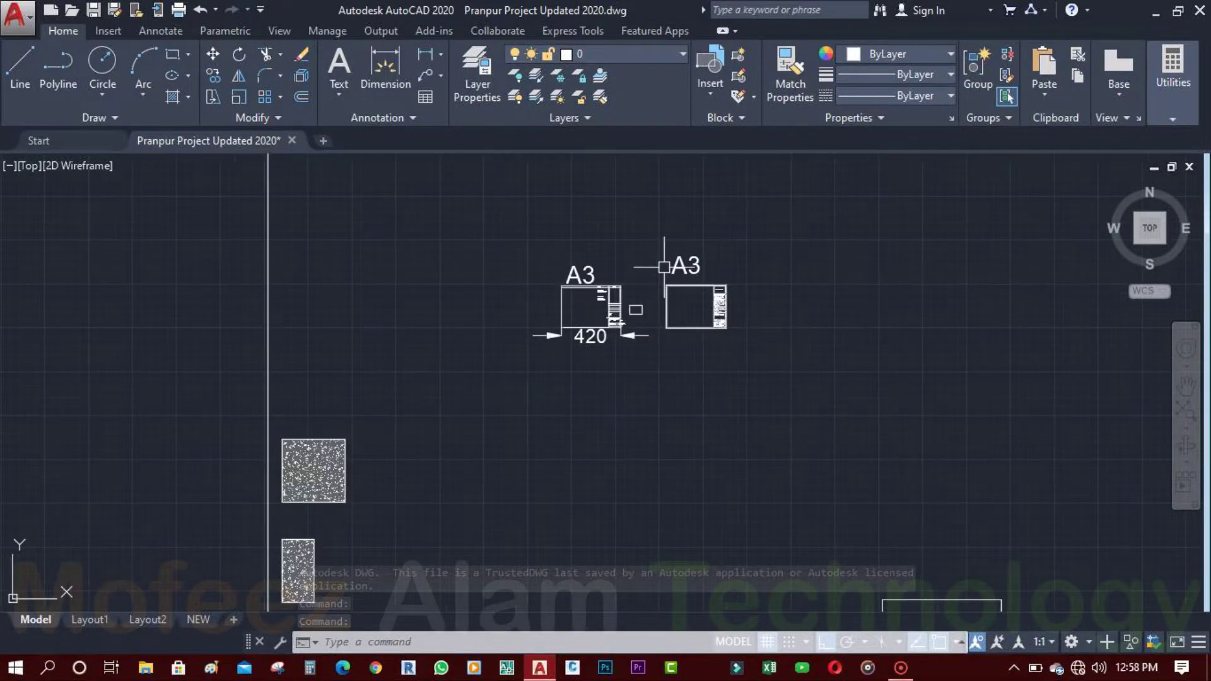
pyautogui.scroll(-2, 664, 267)
pyautogui.scroll(-3, 643, 271)
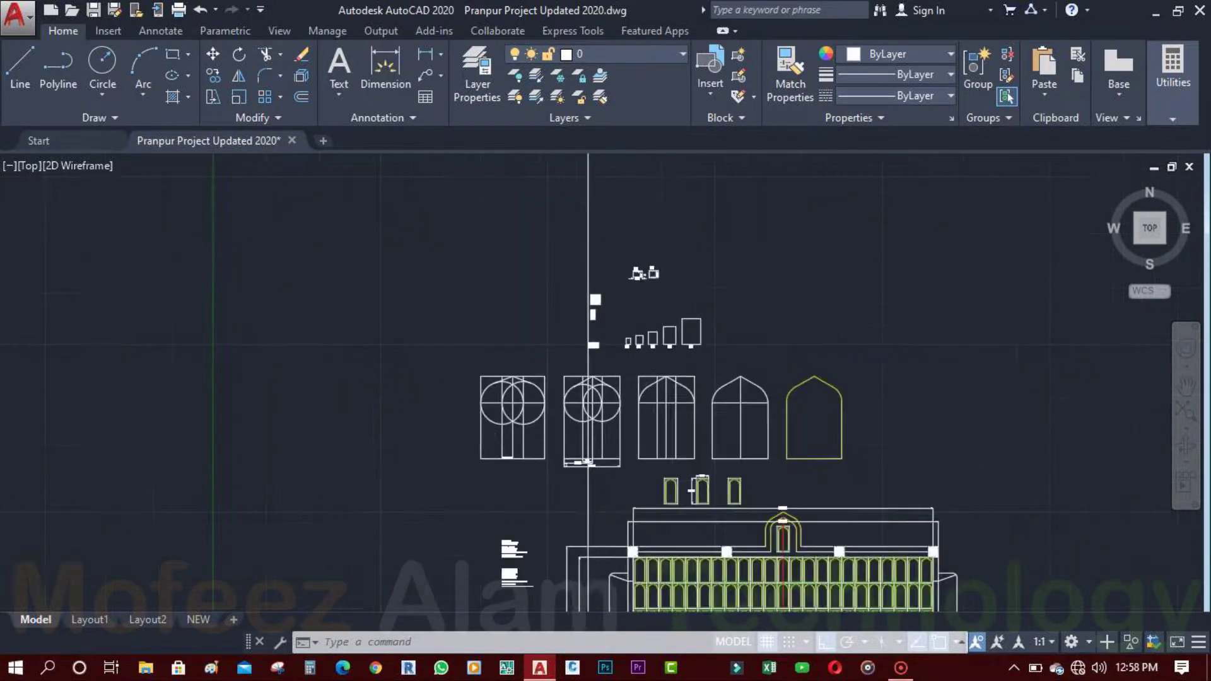
pyautogui.scroll(-6, 643, 273)
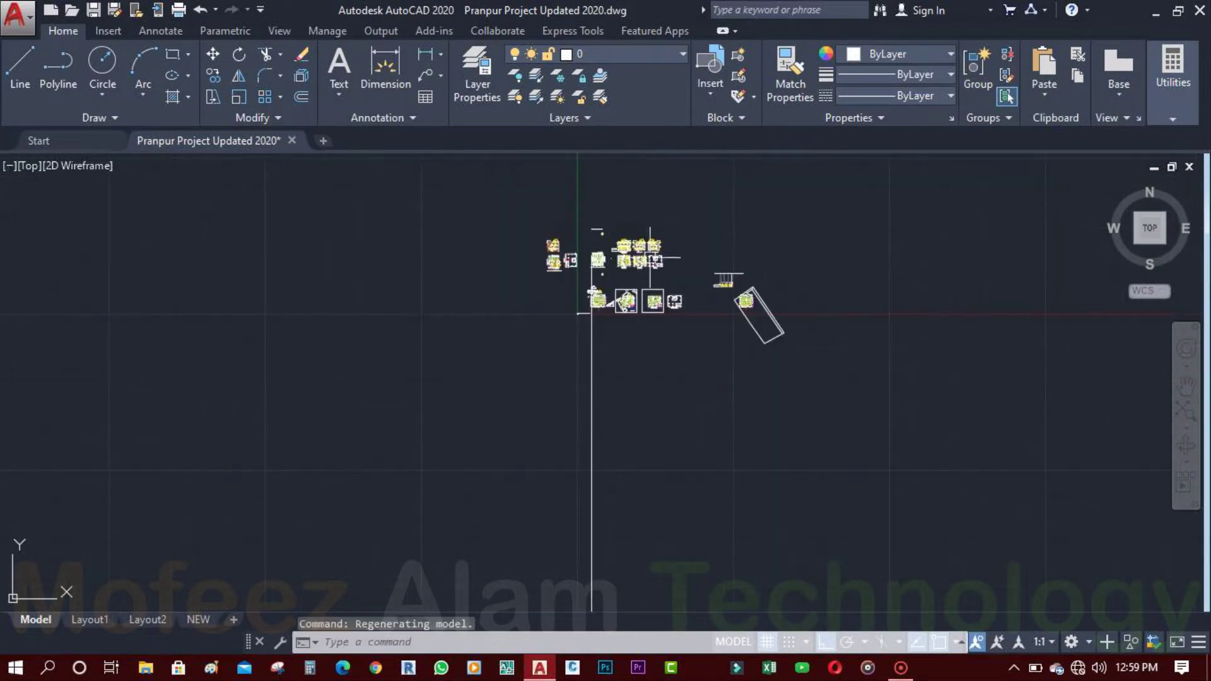
pyautogui.scroll(10, 650, 257)
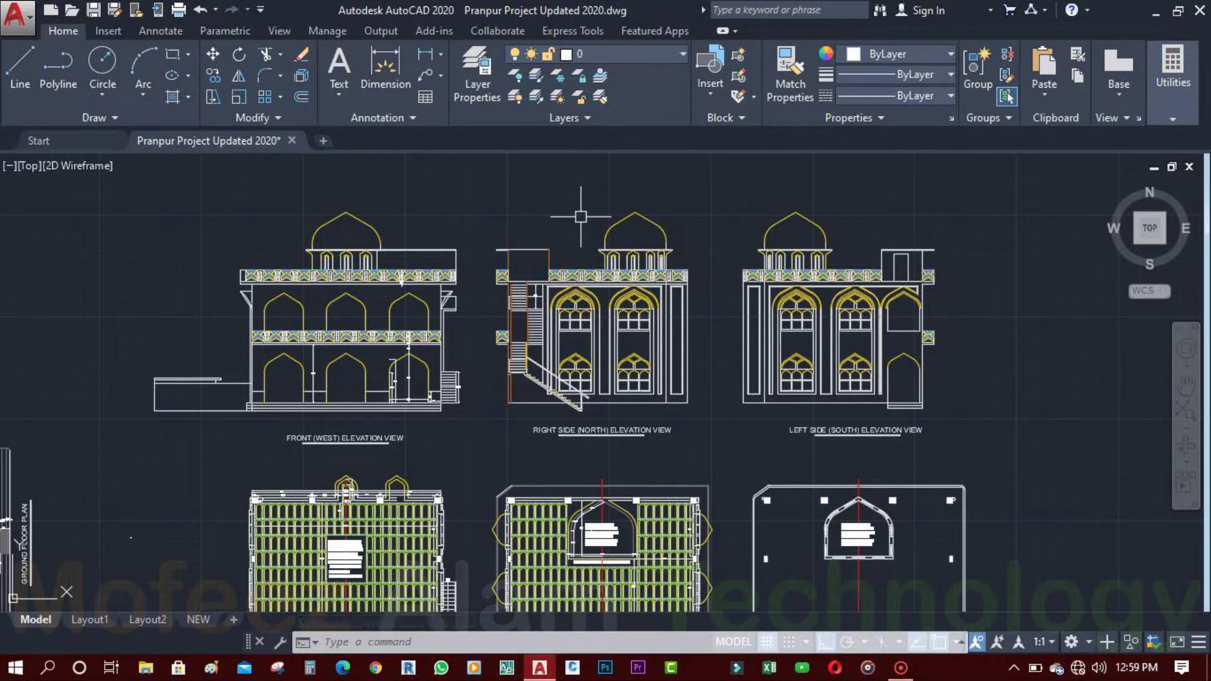
pyautogui.scroll(2, 581, 217)
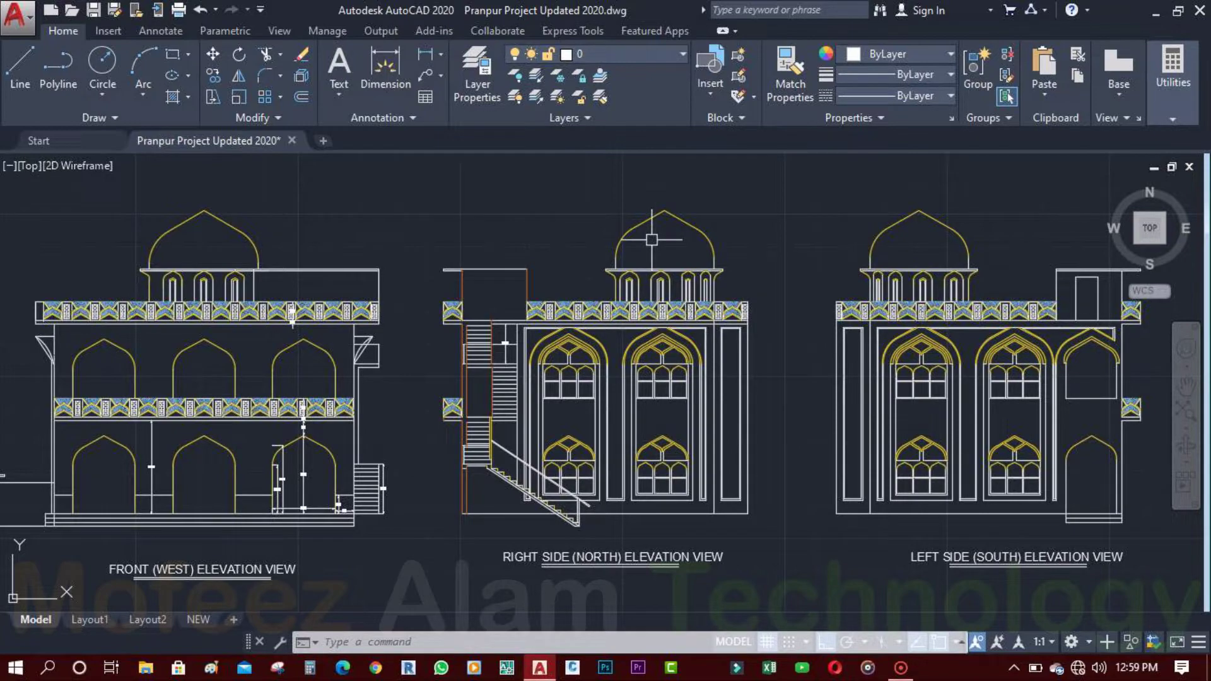
# Start a single-sheet plot using the <Previous plot> page setup
pyautogui.hotkey('ctrl', 'p')
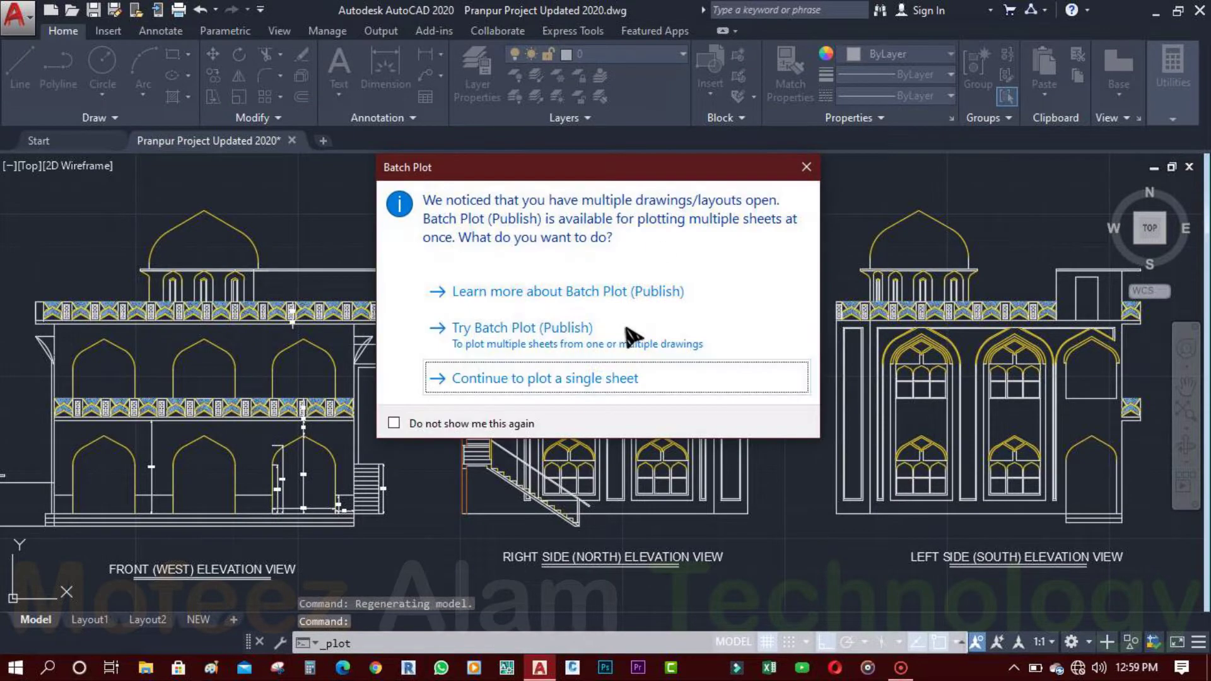
pyautogui.click(599, 380)
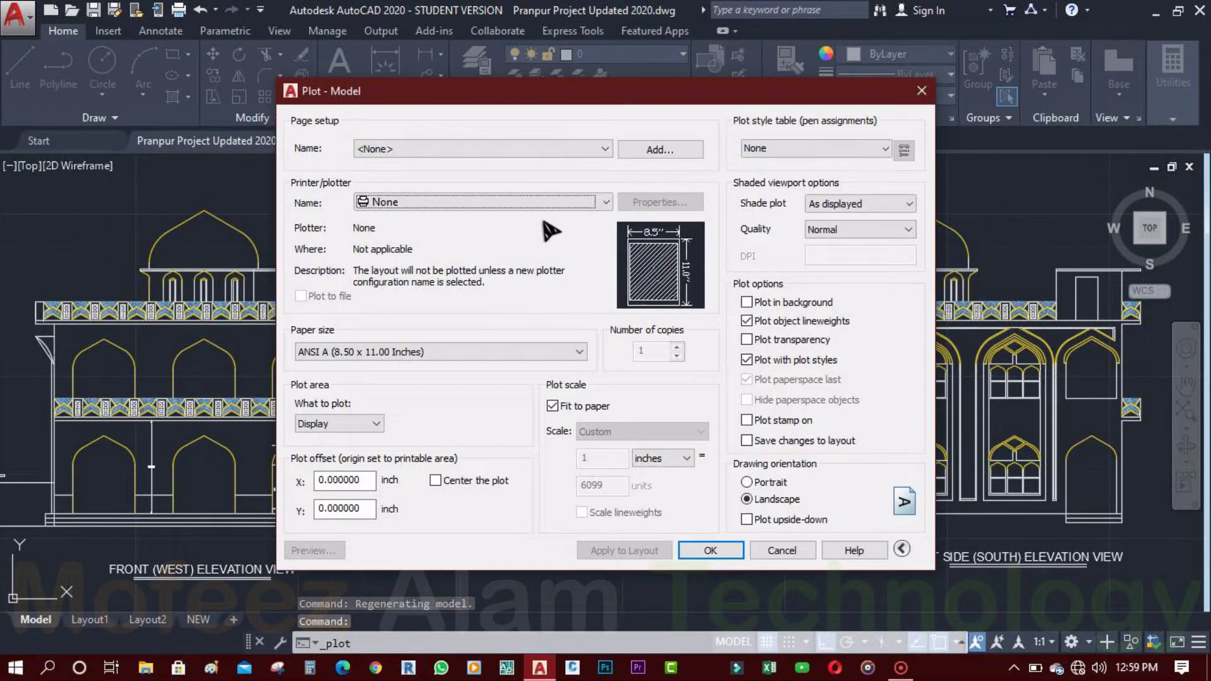
pyautogui.click(489, 147)
pyautogui.click(489, 181)
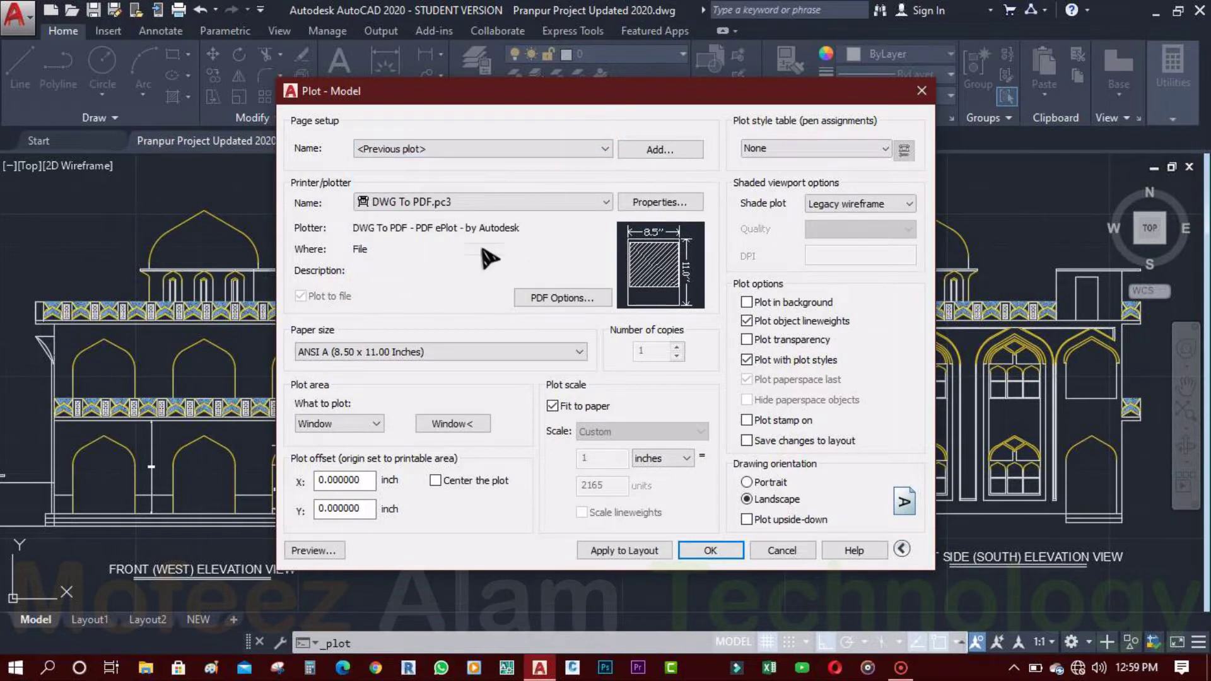
# Window the north elevation as the plot area and preview the ANSI A landscape PDF sheet
pyautogui.click(468, 423)
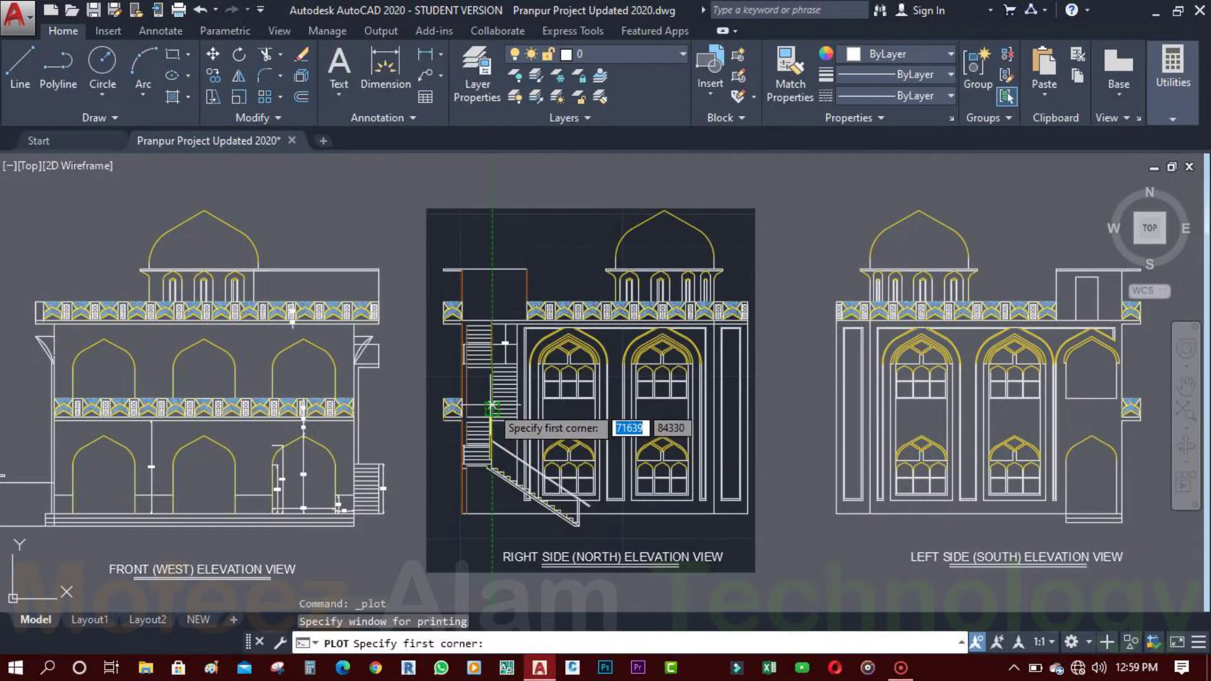
pyautogui.click(427, 208)
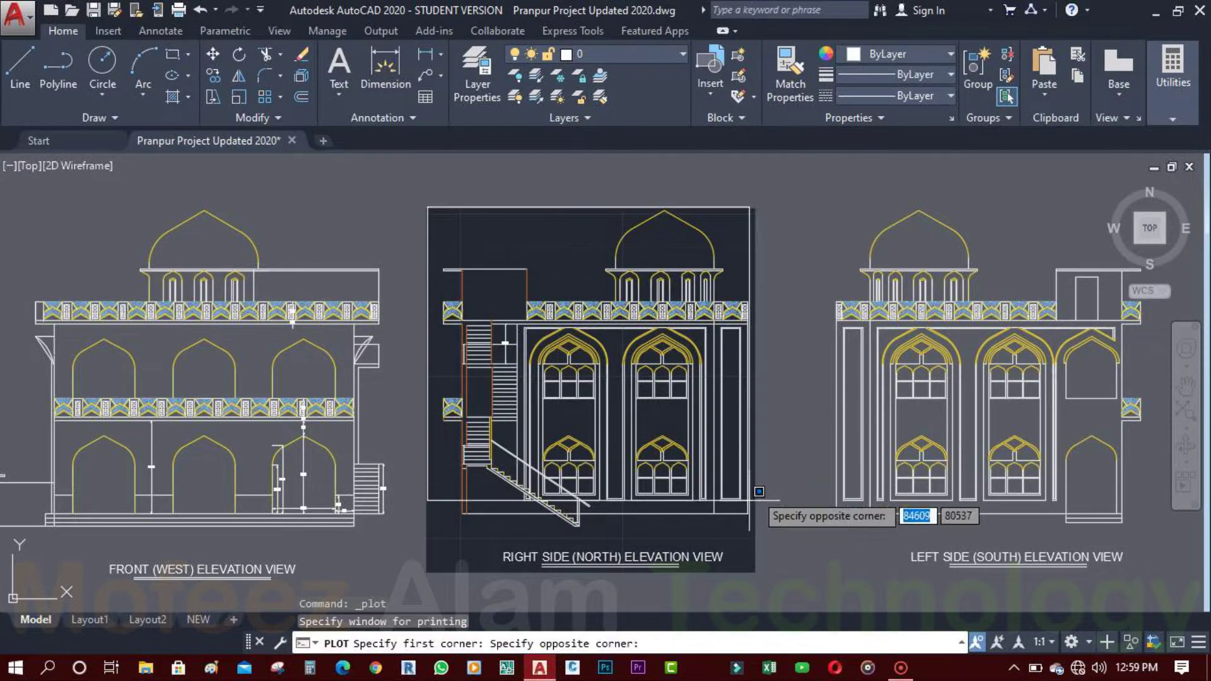
pyautogui.click(755, 574)
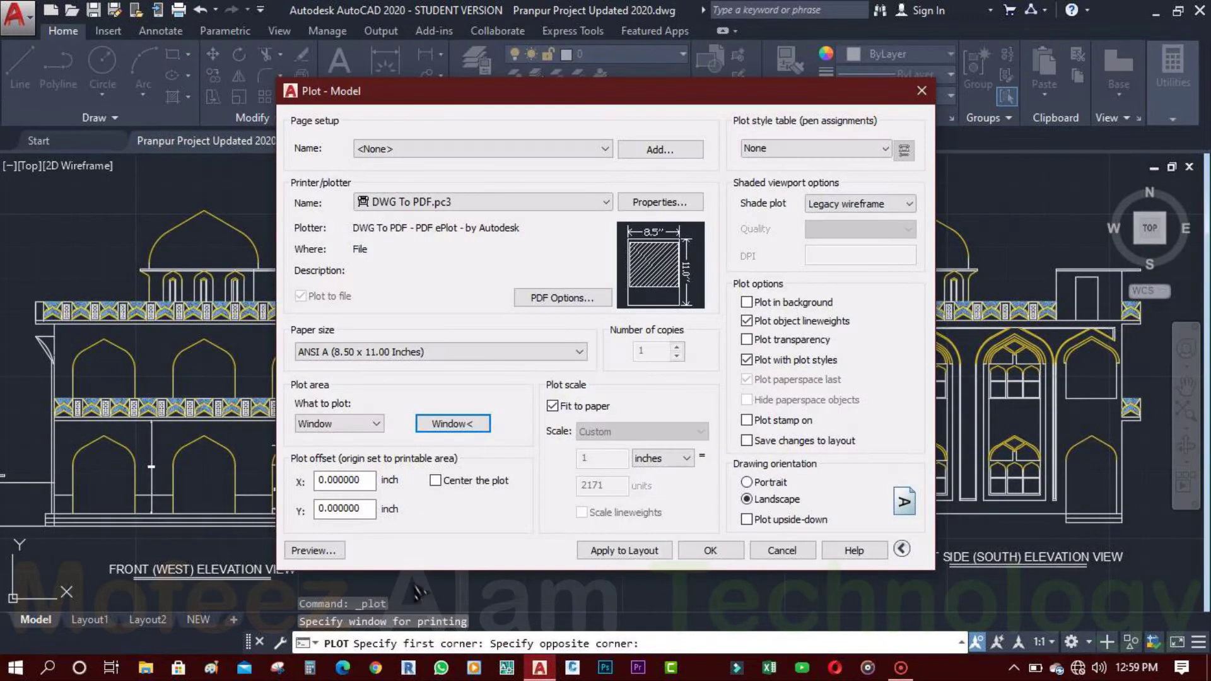
pyautogui.click(313, 550)
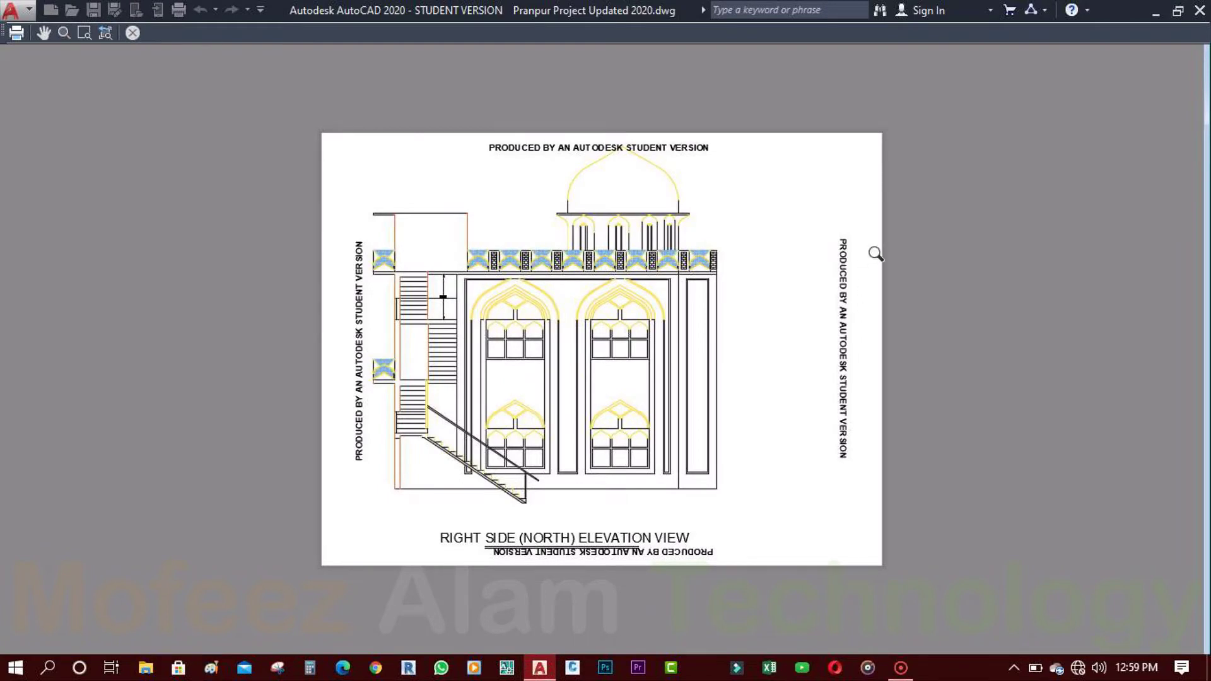
pyautogui.click(133, 33)
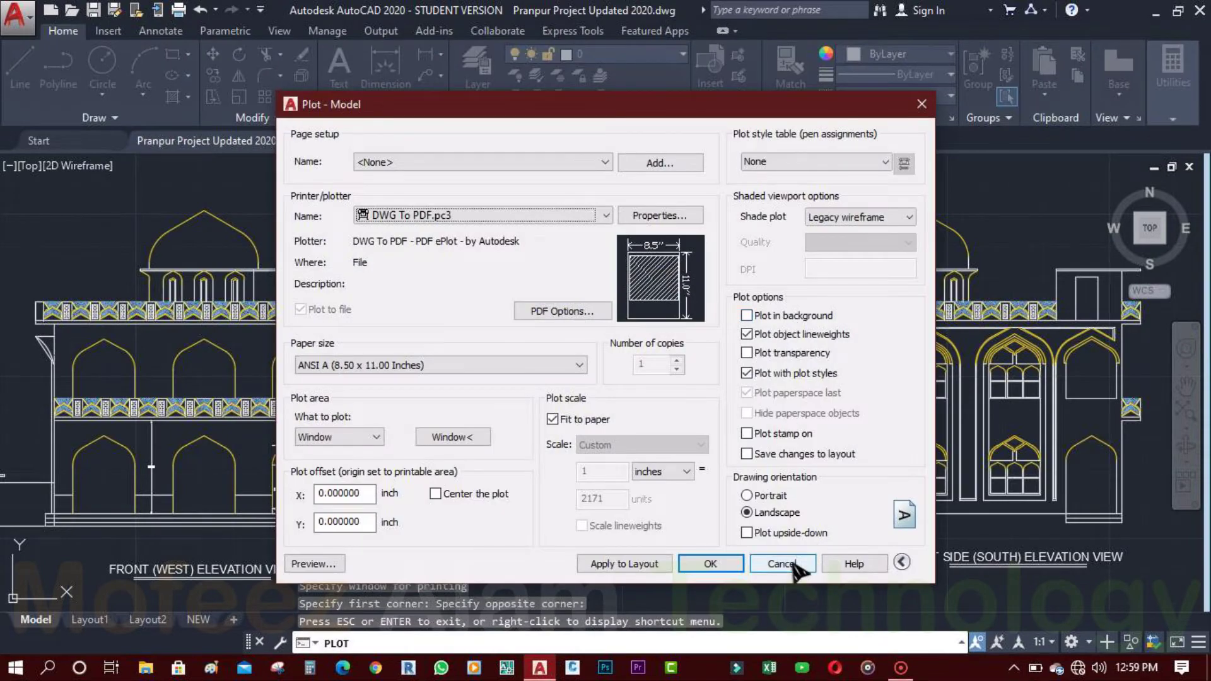
# Cancel the pending plot and begin entering the W (WBLOCK) command
pyautogui.click(791, 562)
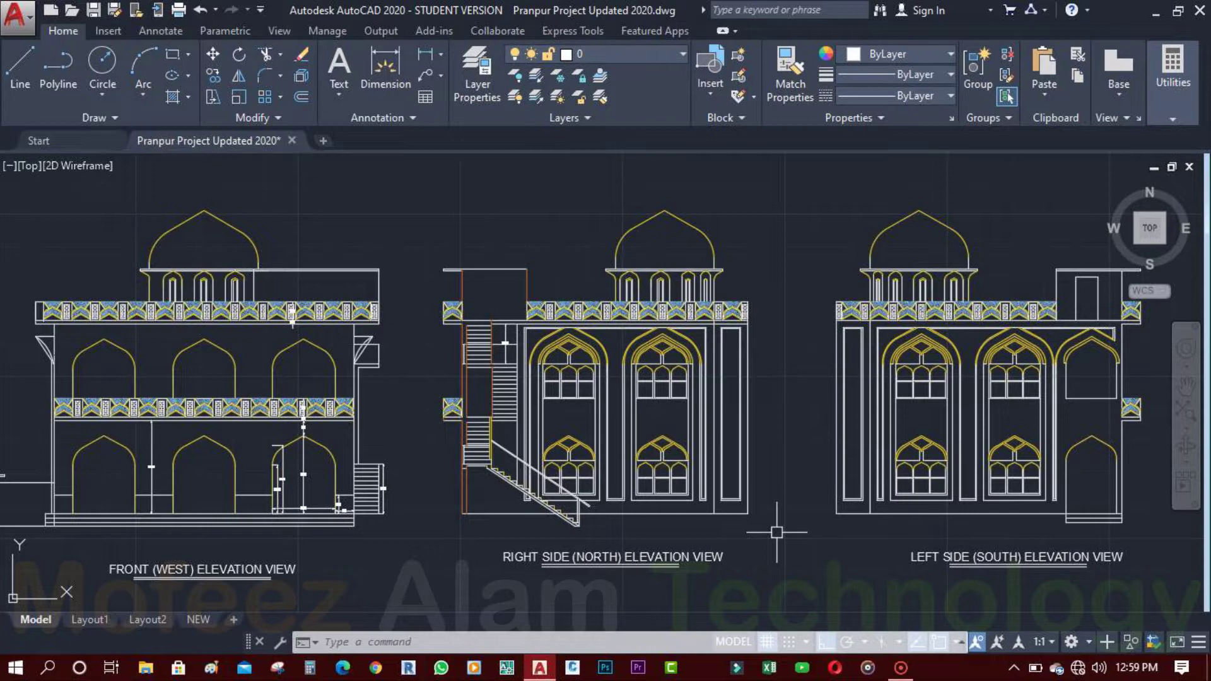
pyautogui.write('w')
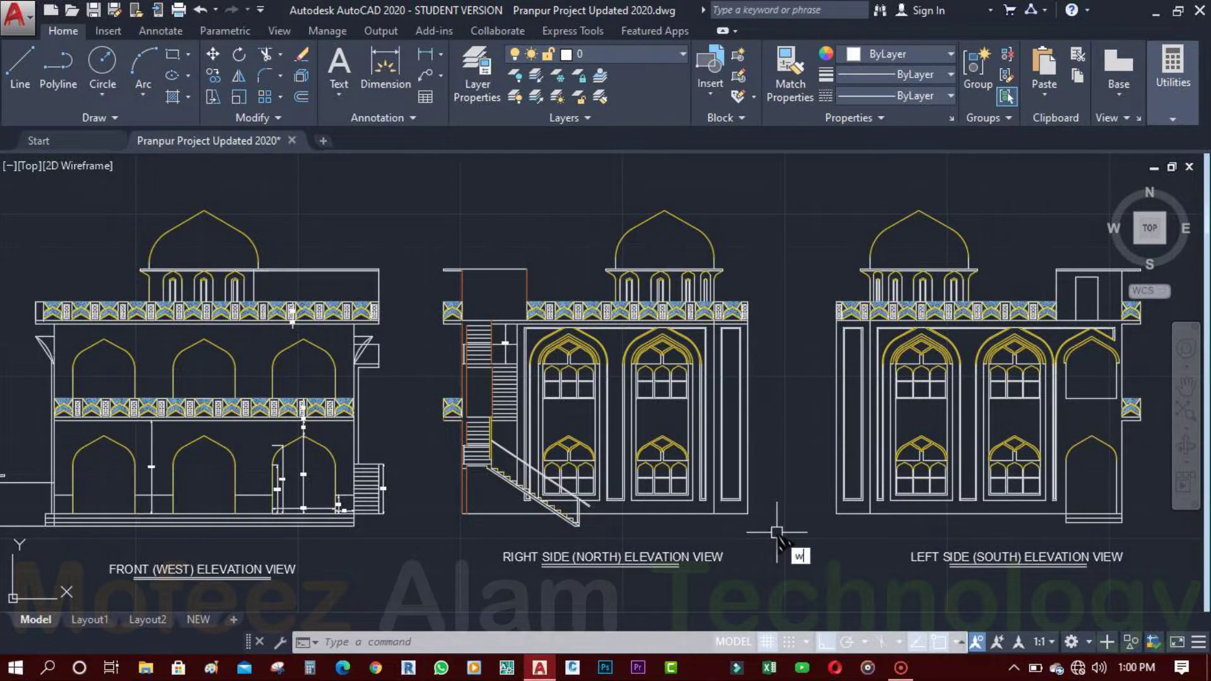
# Use WBLOCK to write the window-selected north elevation (811 objects) to new block.dwg, then minimise AutoCAD
pyautogui.press('Return')
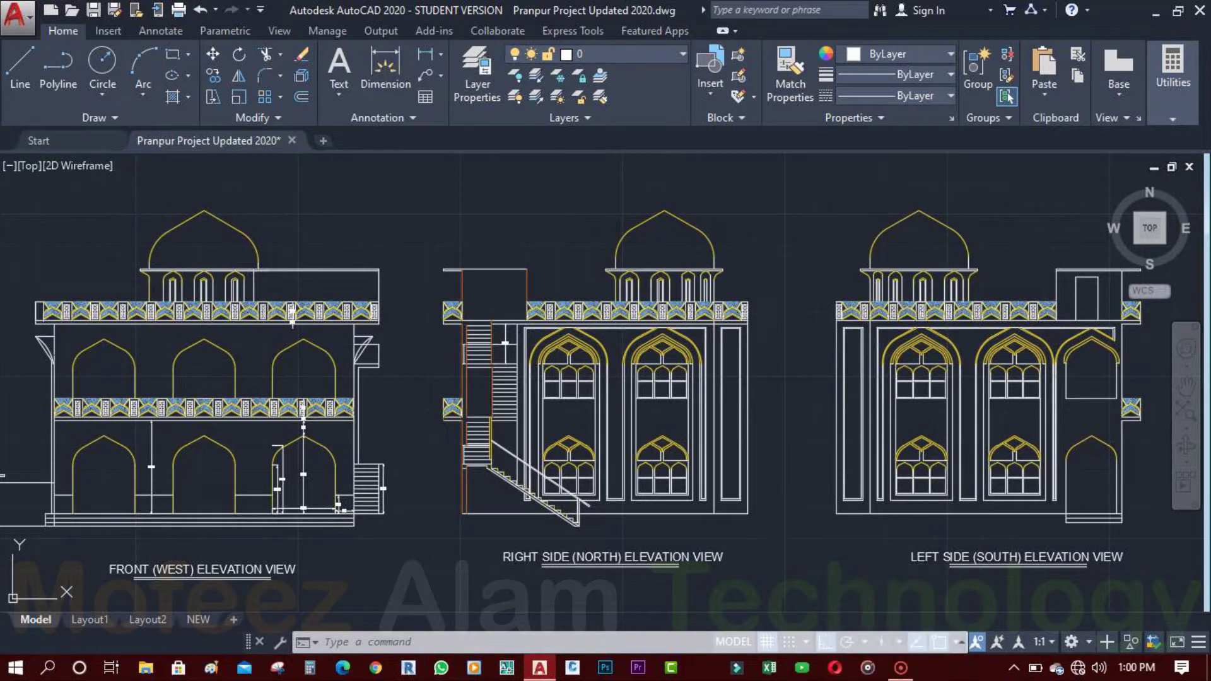
pyautogui.click(606, 279)
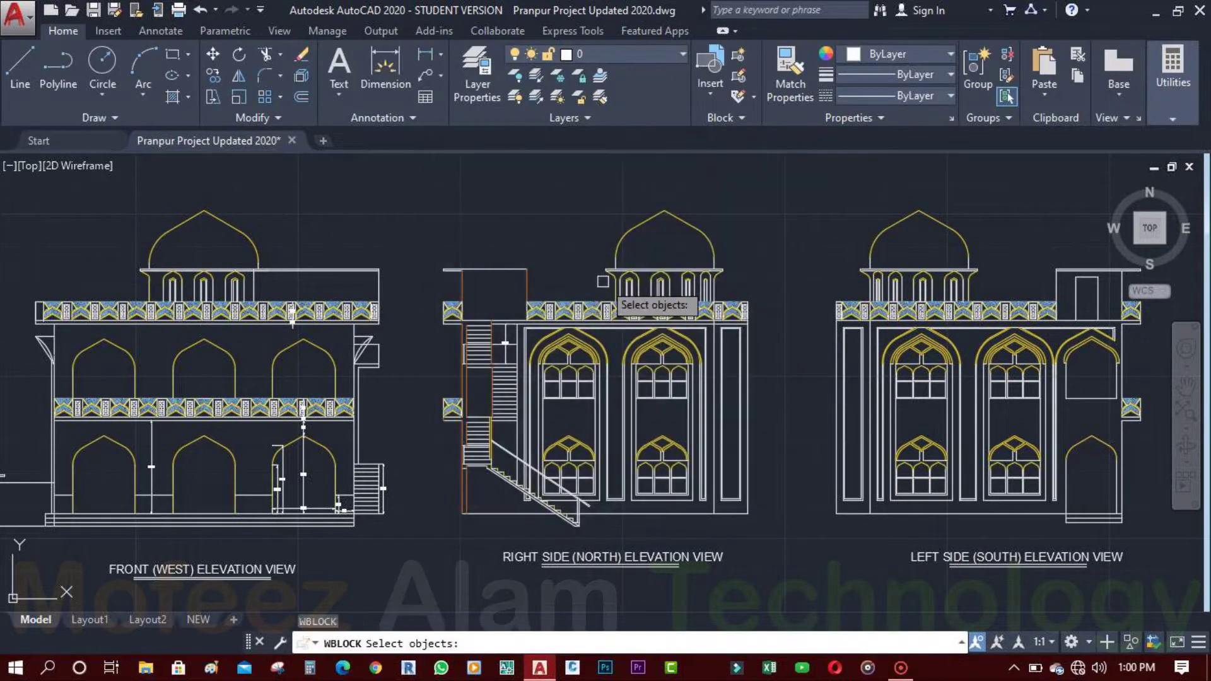
pyautogui.click(433, 182)
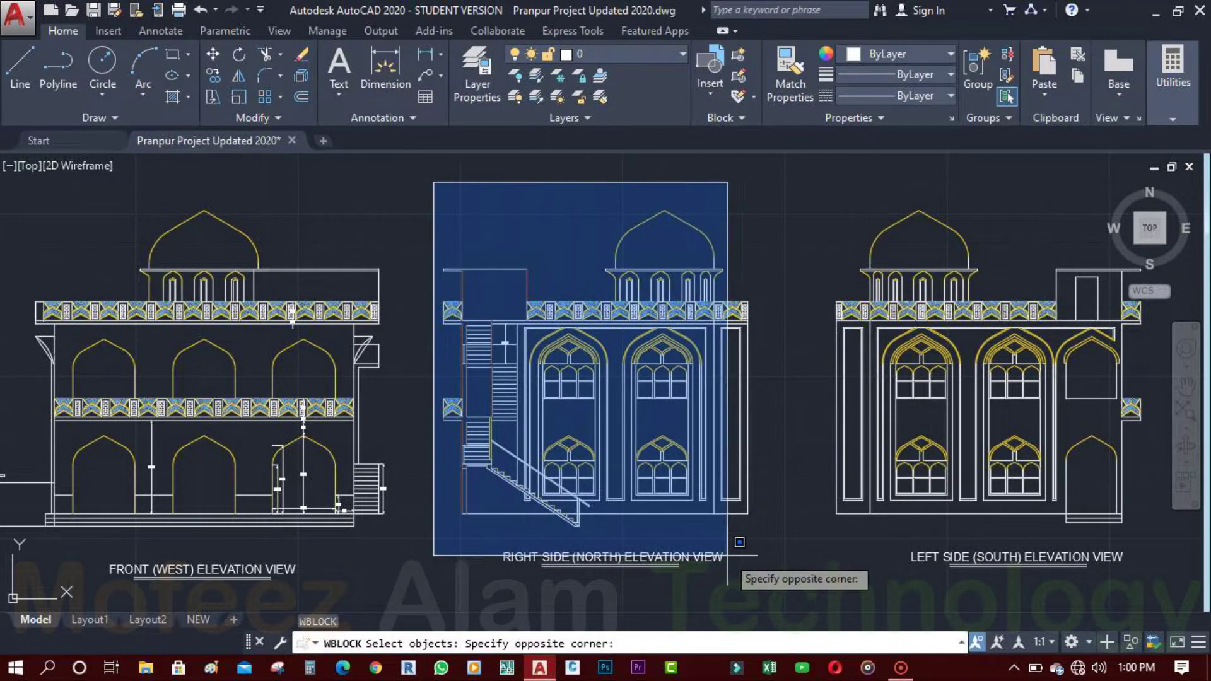
pyautogui.click(759, 572)
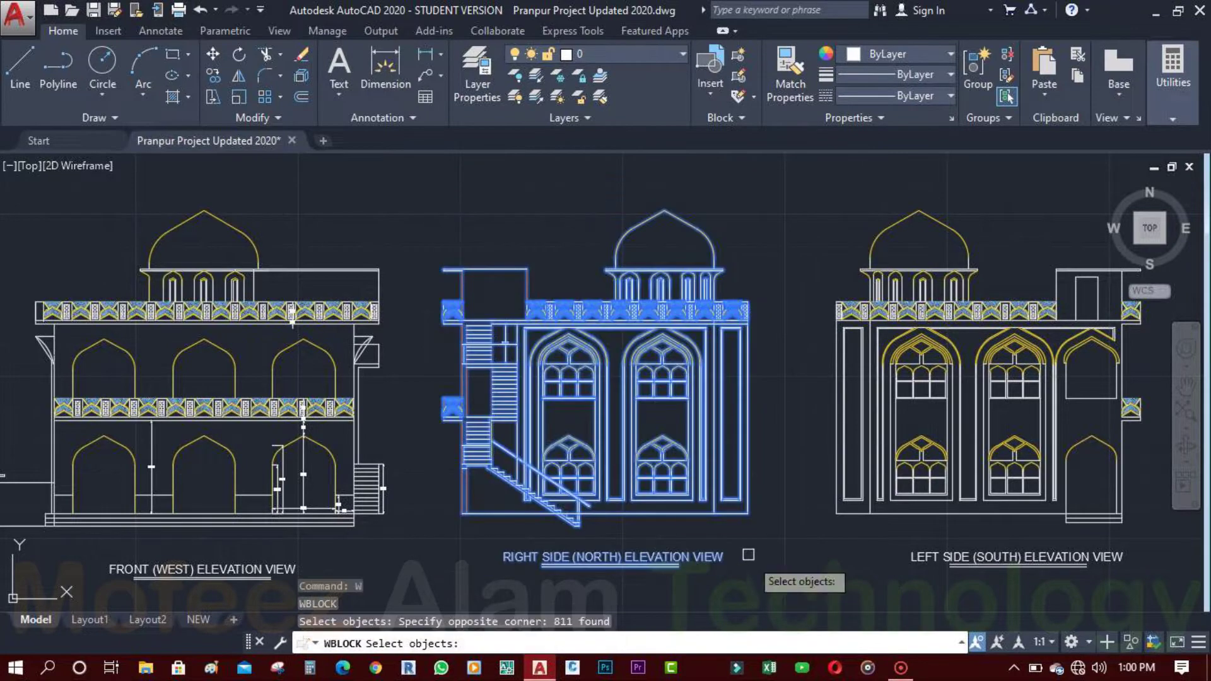
pyautogui.press('Return')
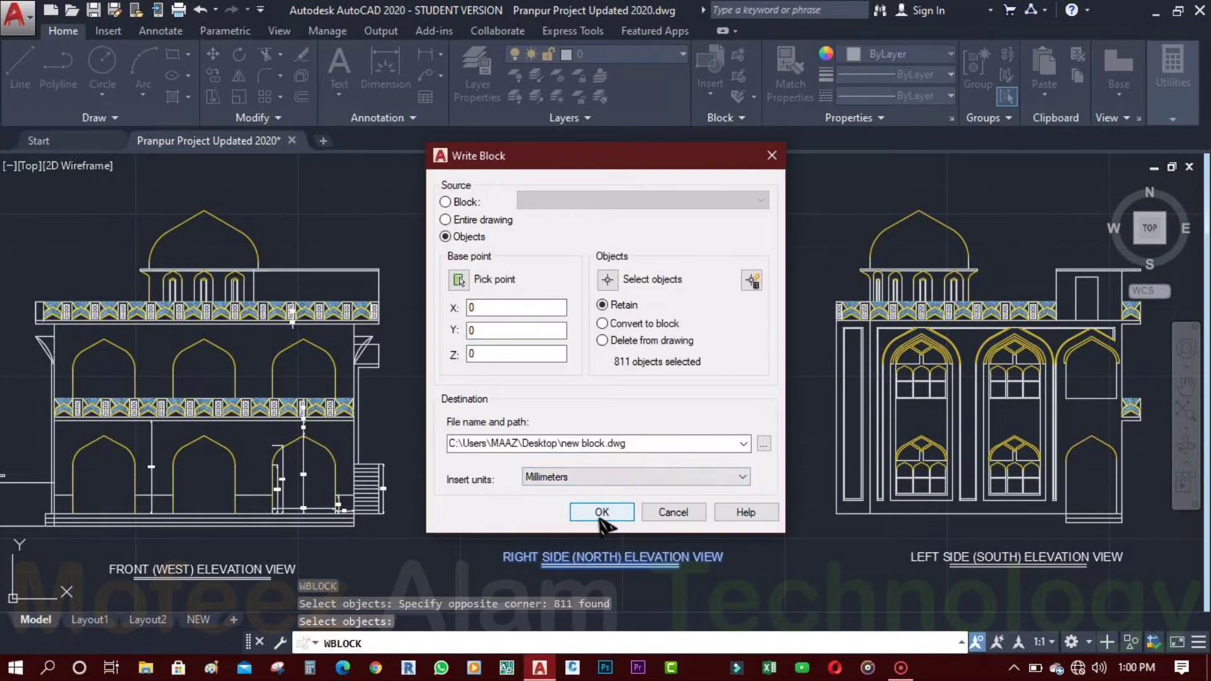
pyautogui.click(601, 512)
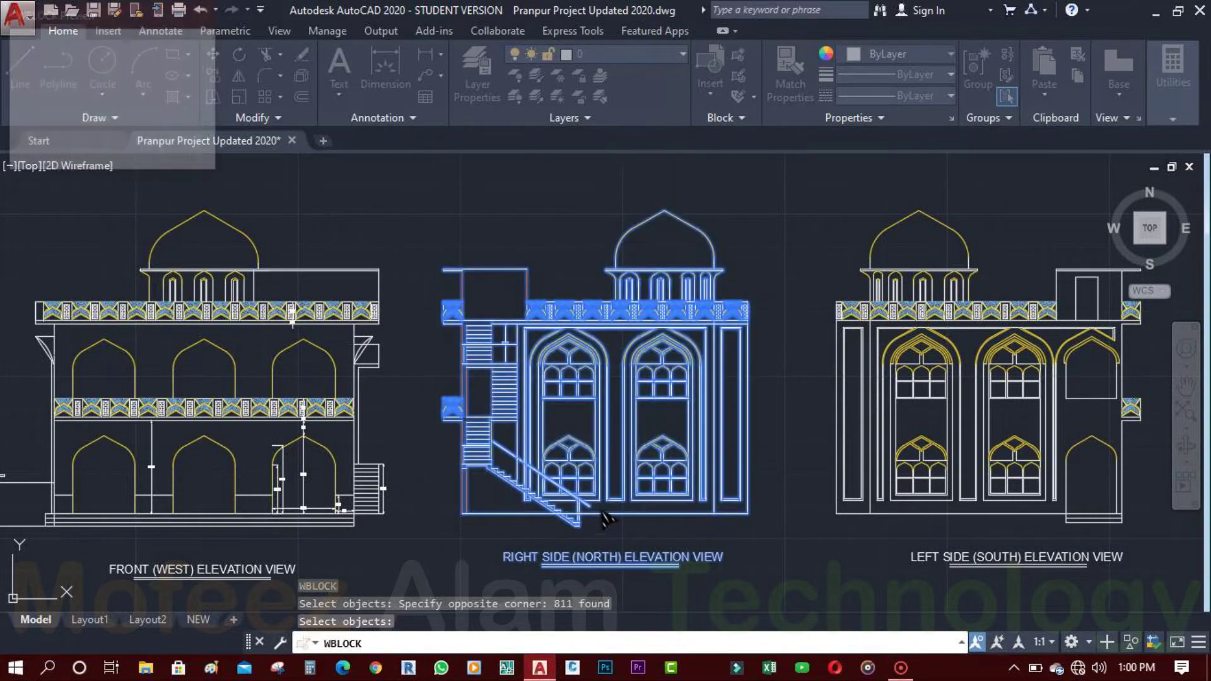
pyautogui.click(1153, 15)
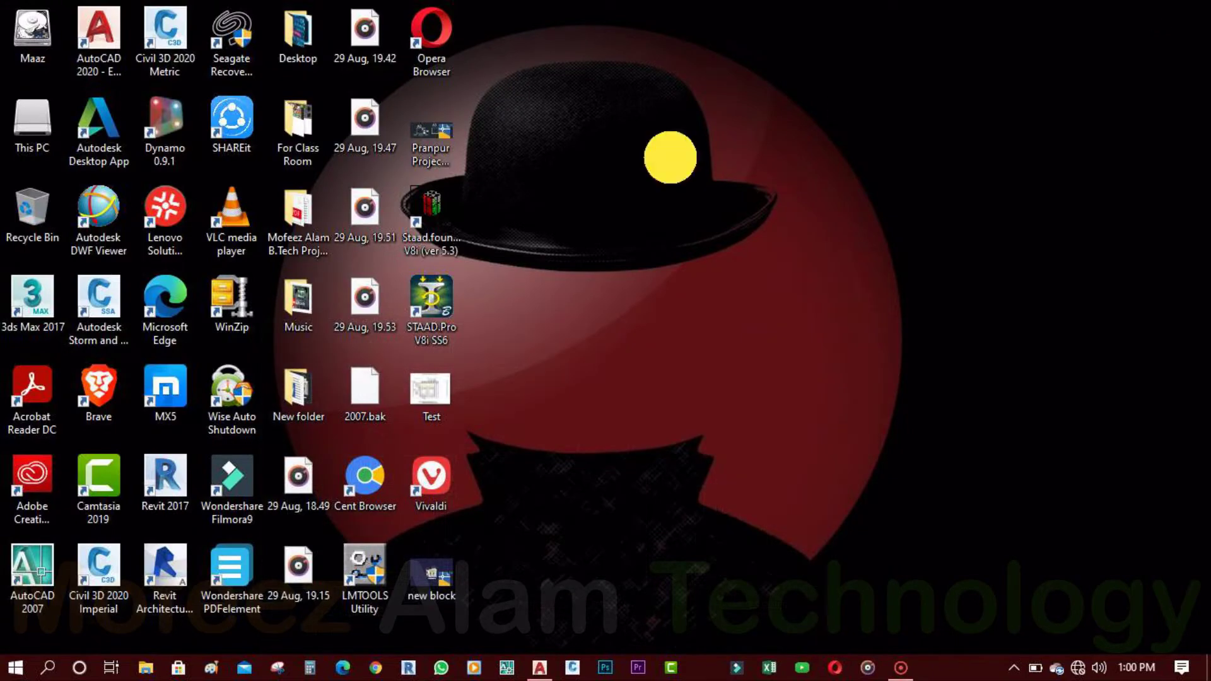
# Refresh the desktop and open new block.dwg with the AutoCAD application
pyautogui.rightClick(662, 154)
pyautogui.click(700, 205)
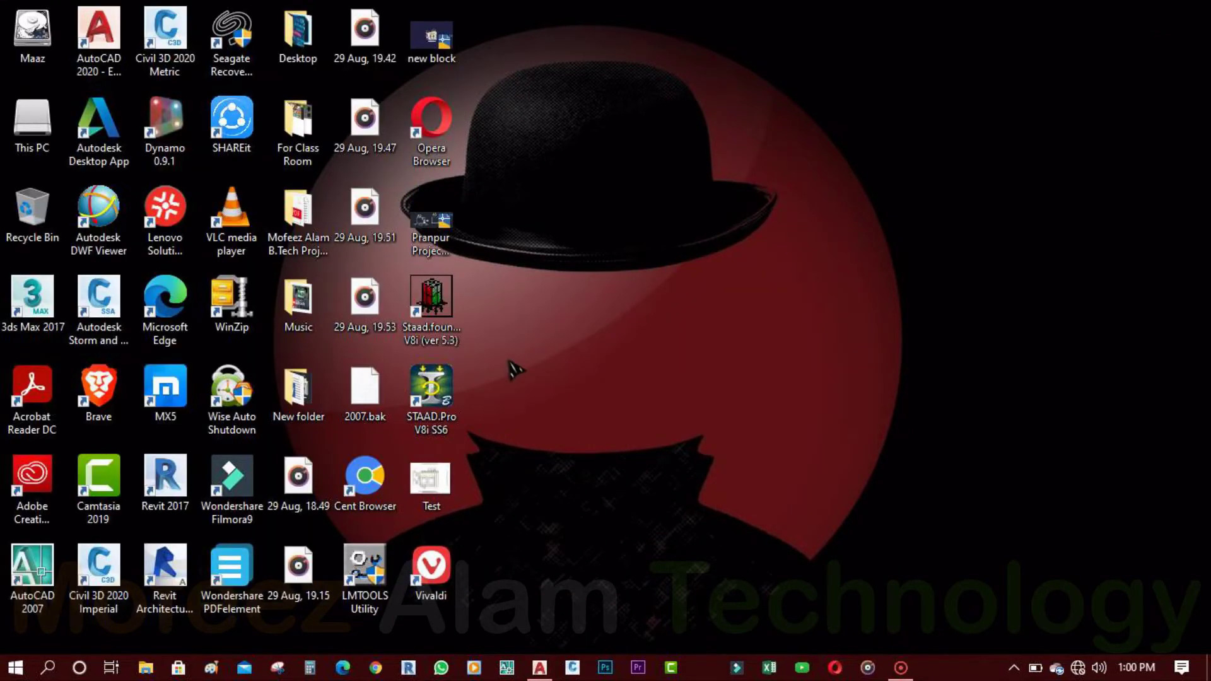
pyautogui.click(443, 48)
pyautogui.rightClick(443, 48)
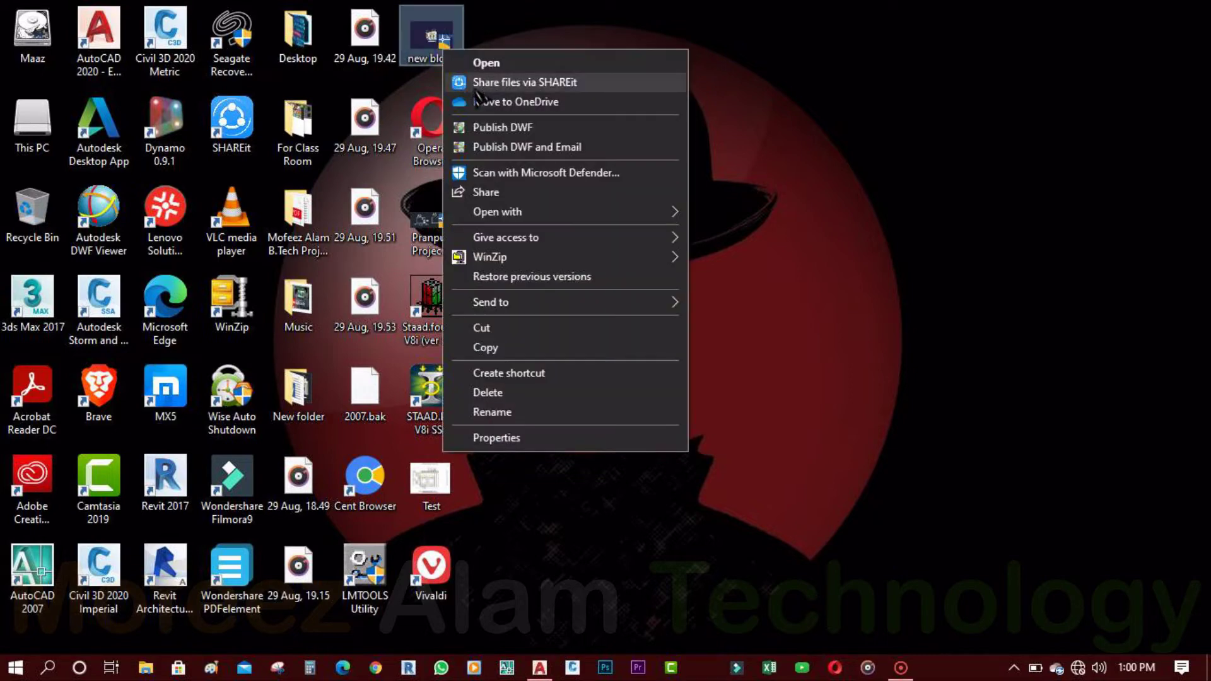
pyautogui.moveTo(522, 214)
pyautogui.click(744, 208)
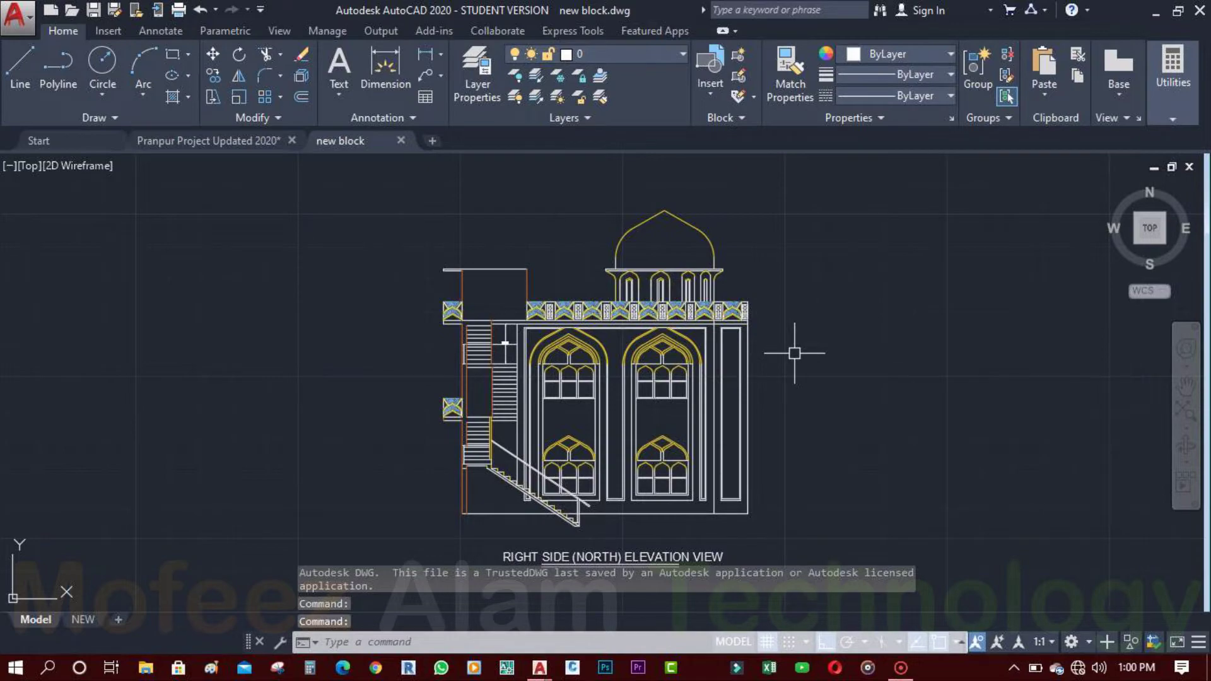
# Start a single-sheet plot of new block using the <Previous plot> page setup
pyautogui.hotkey('ctrl', 'p')
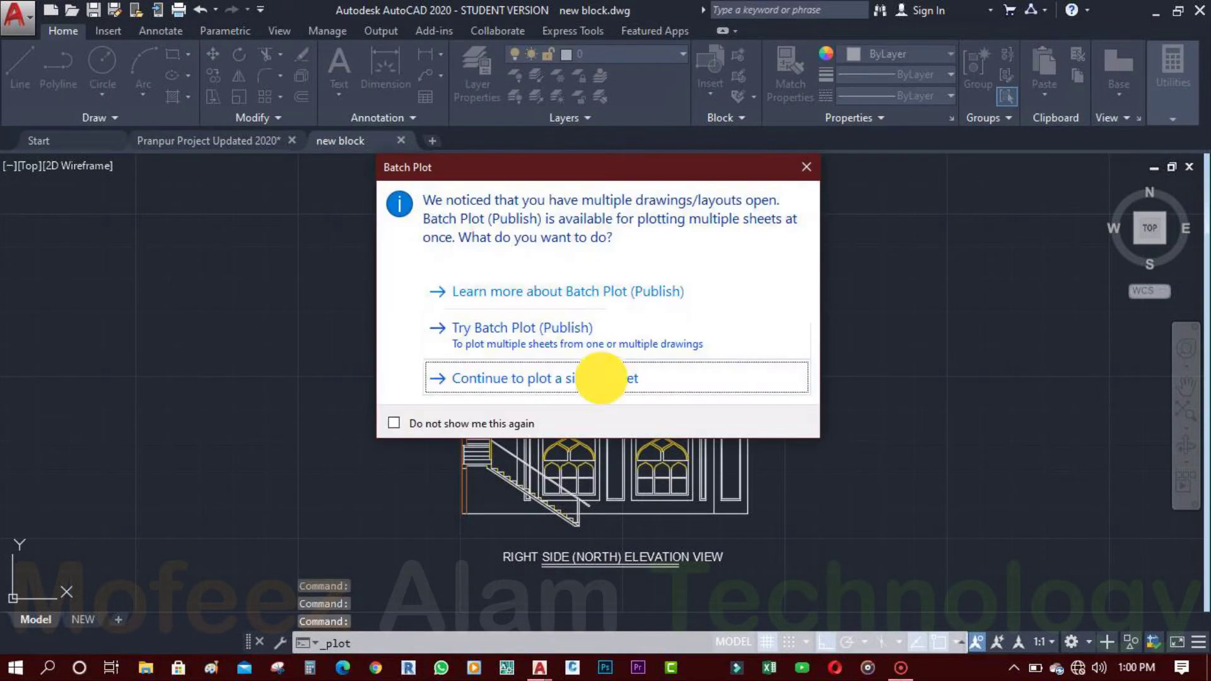
pyautogui.click(601, 379)
pyautogui.click(454, 150)
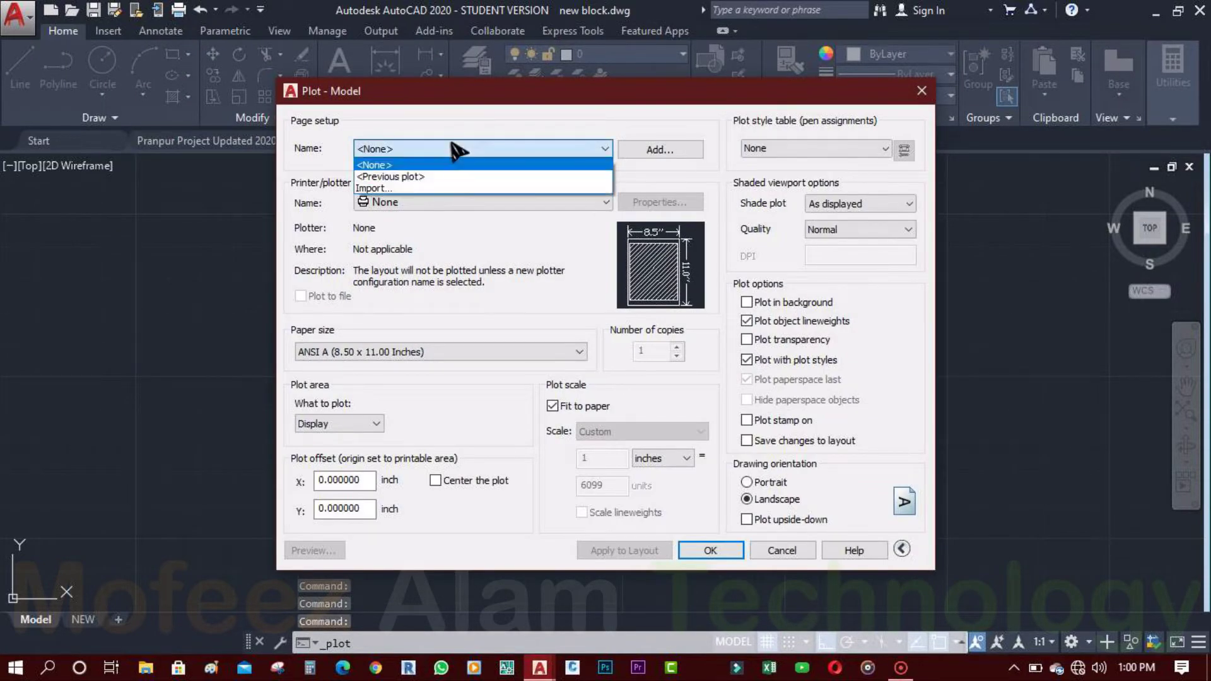
pyautogui.click(441, 177)
# Window the north elevation as the plot area and preview the landscape ANSI A PDF sheet
pyautogui.click(449, 424)
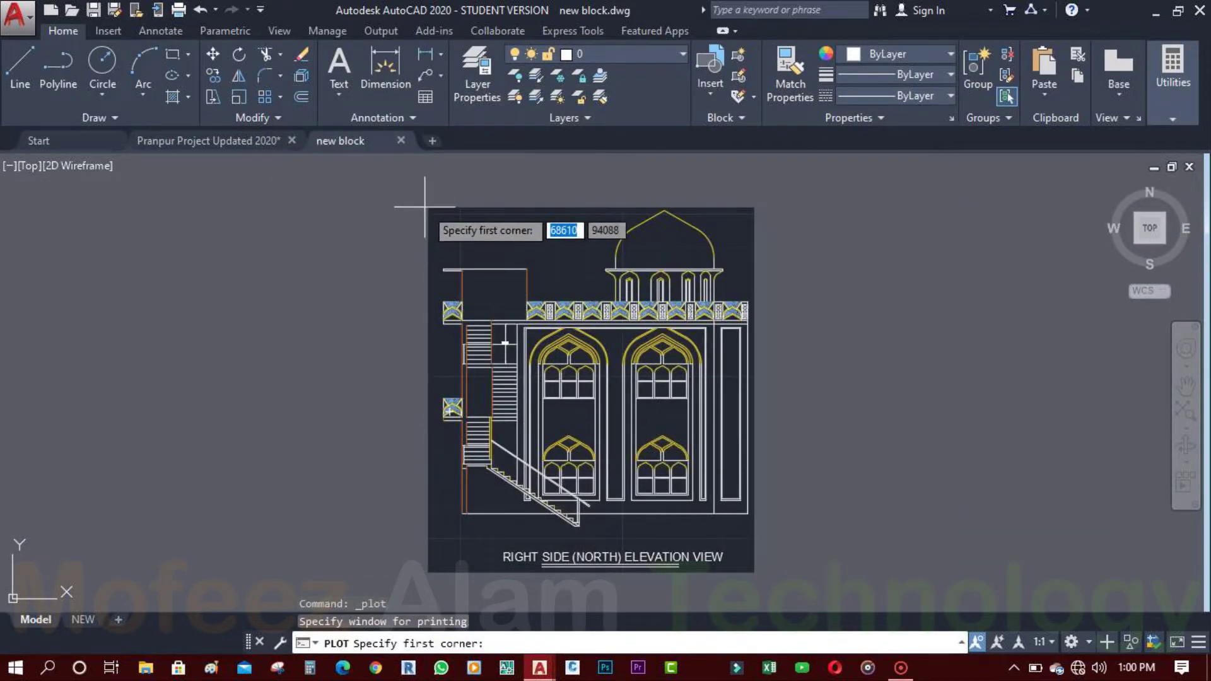
pyautogui.click(425, 206)
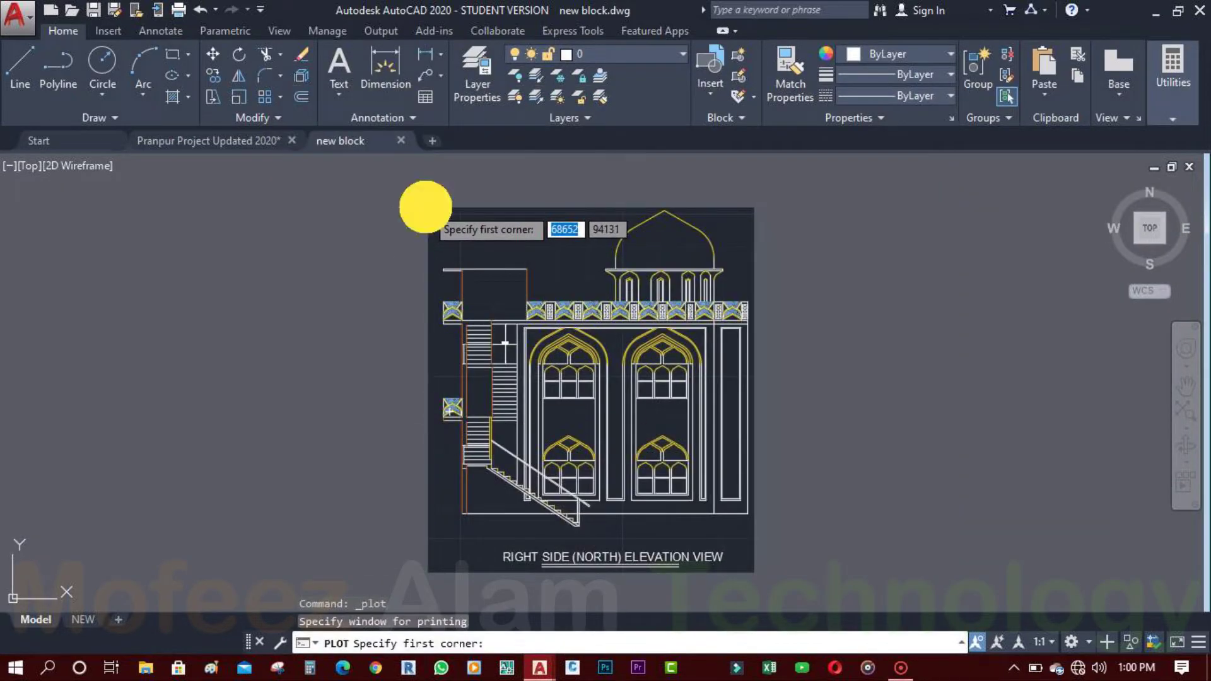
pyautogui.click(753, 570)
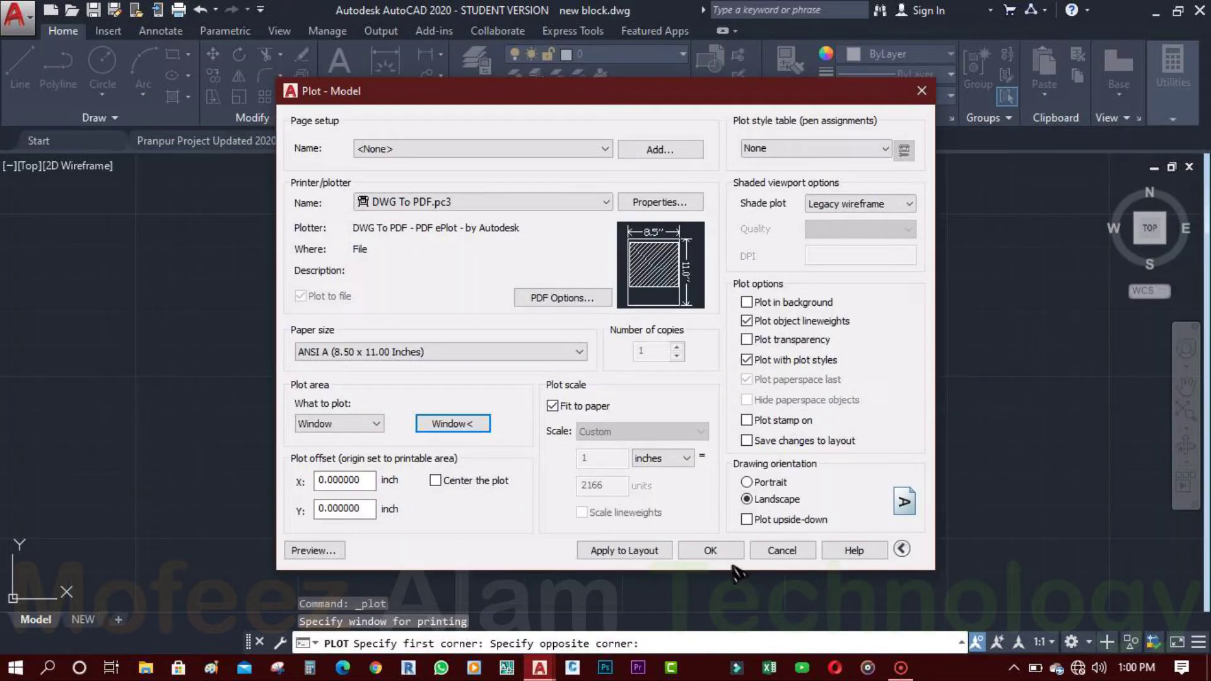
pyautogui.click(327, 552)
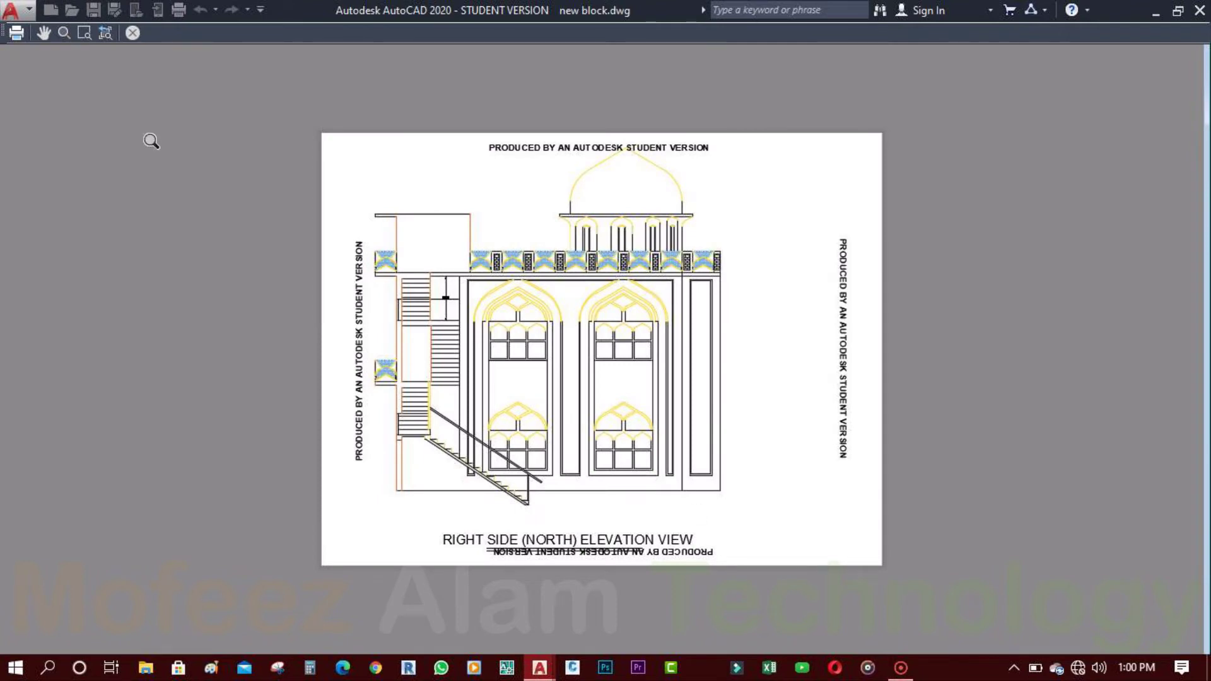
pyautogui.click(133, 33)
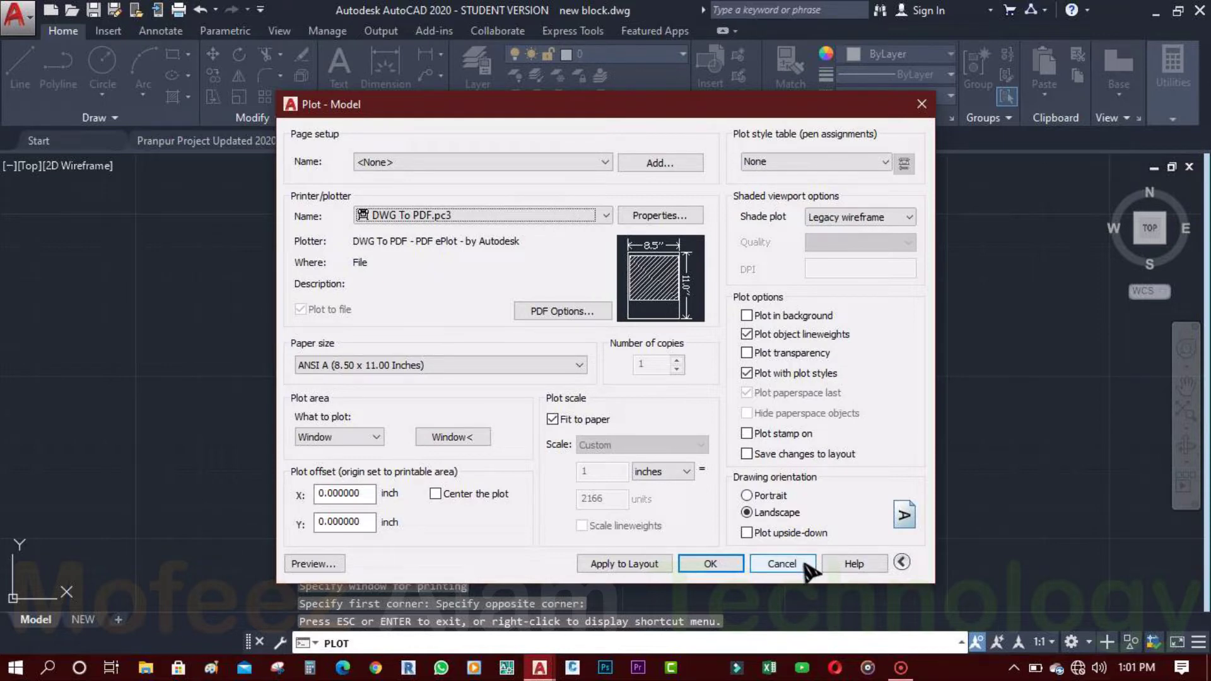
# Cancel the plot and close new block.dwg without saving, keeping Pranpur Project Updated 2020 open
pyautogui.click(782, 563)
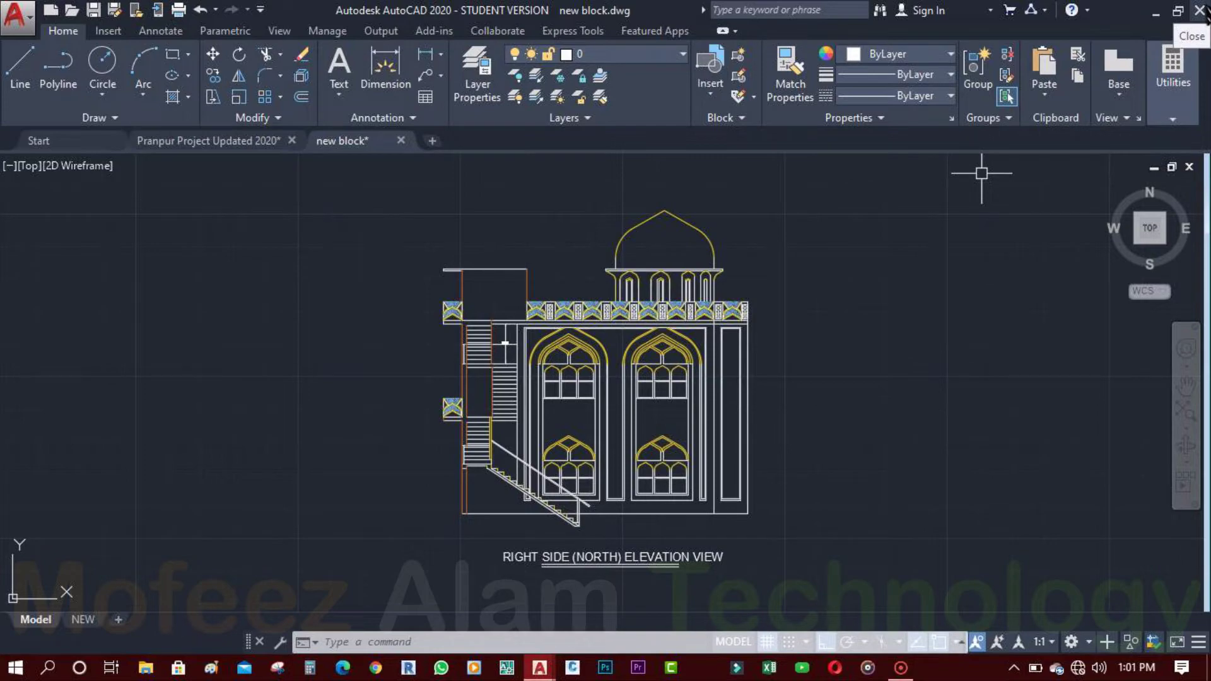
pyautogui.click(1199, 10)
pyautogui.click(662, 372)
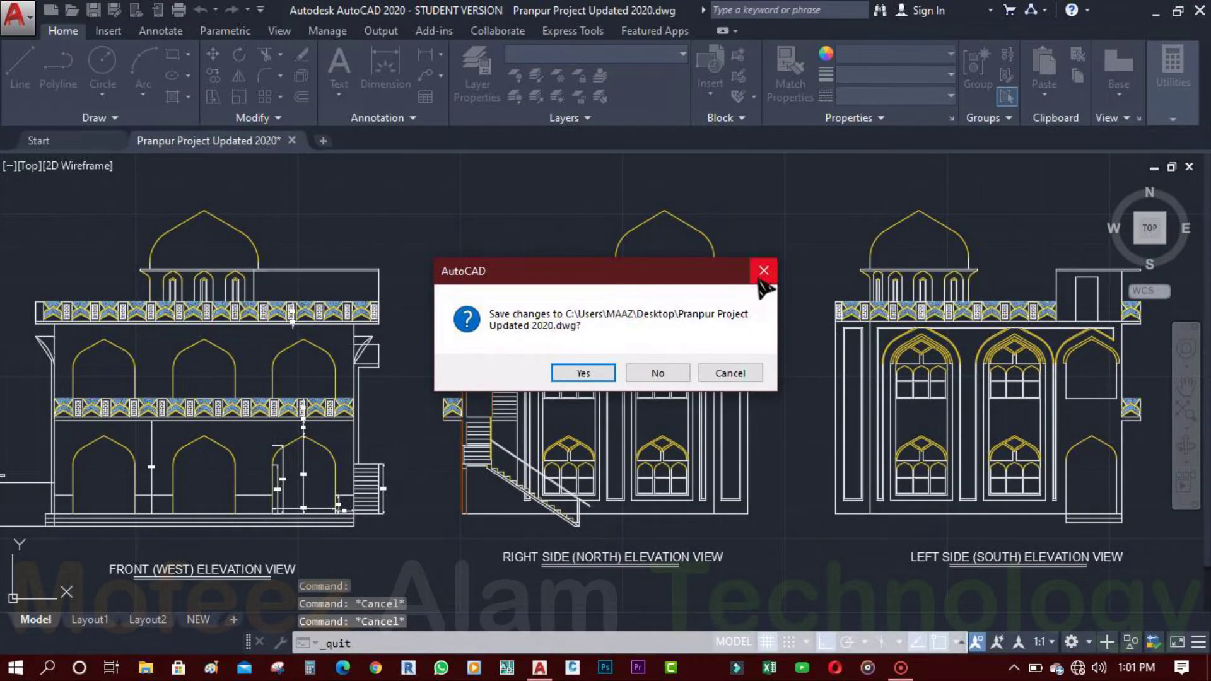
pyautogui.click(761, 276)
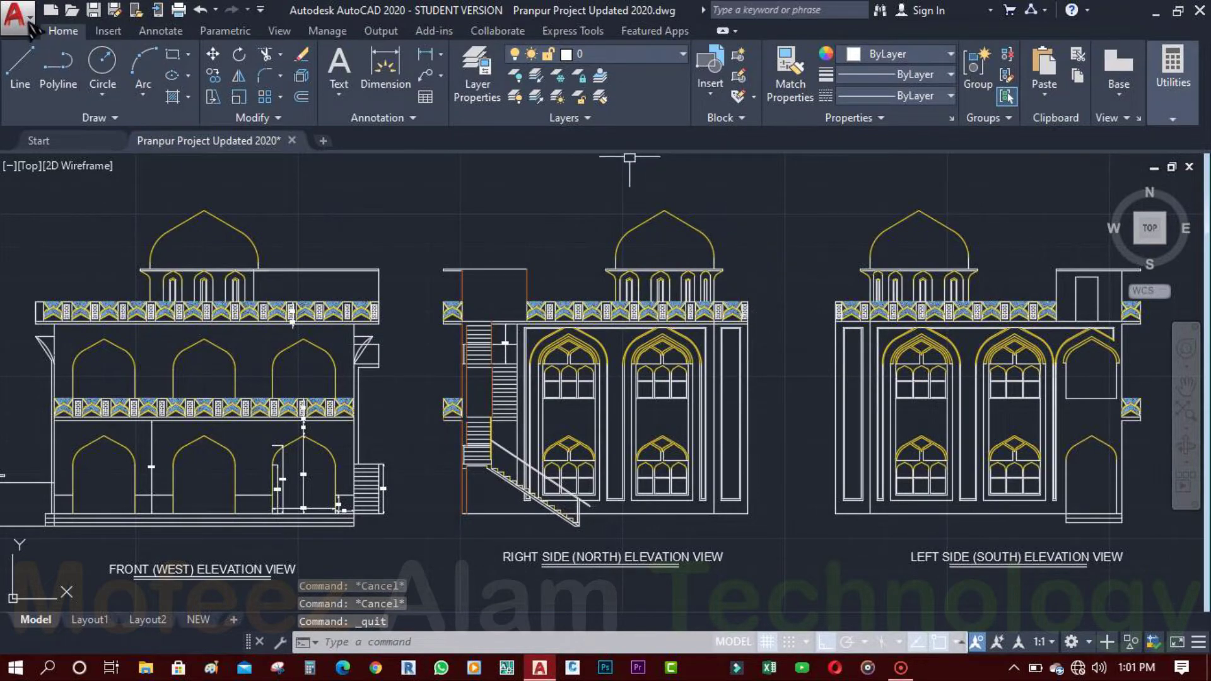
# Save the drawing as 'Pranpur Project Updated 2007' in AutoCAD 2007/LT2007 Drawing format
pyautogui.click(30, 26)
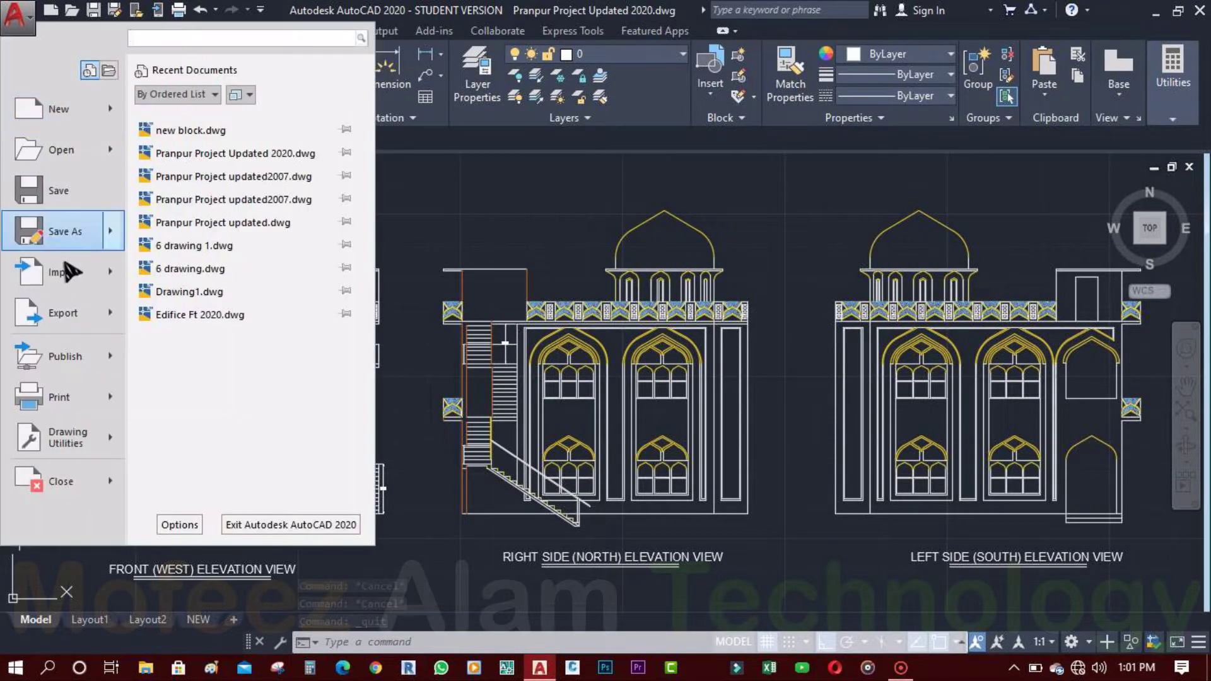
pyautogui.moveTo(116, 251)
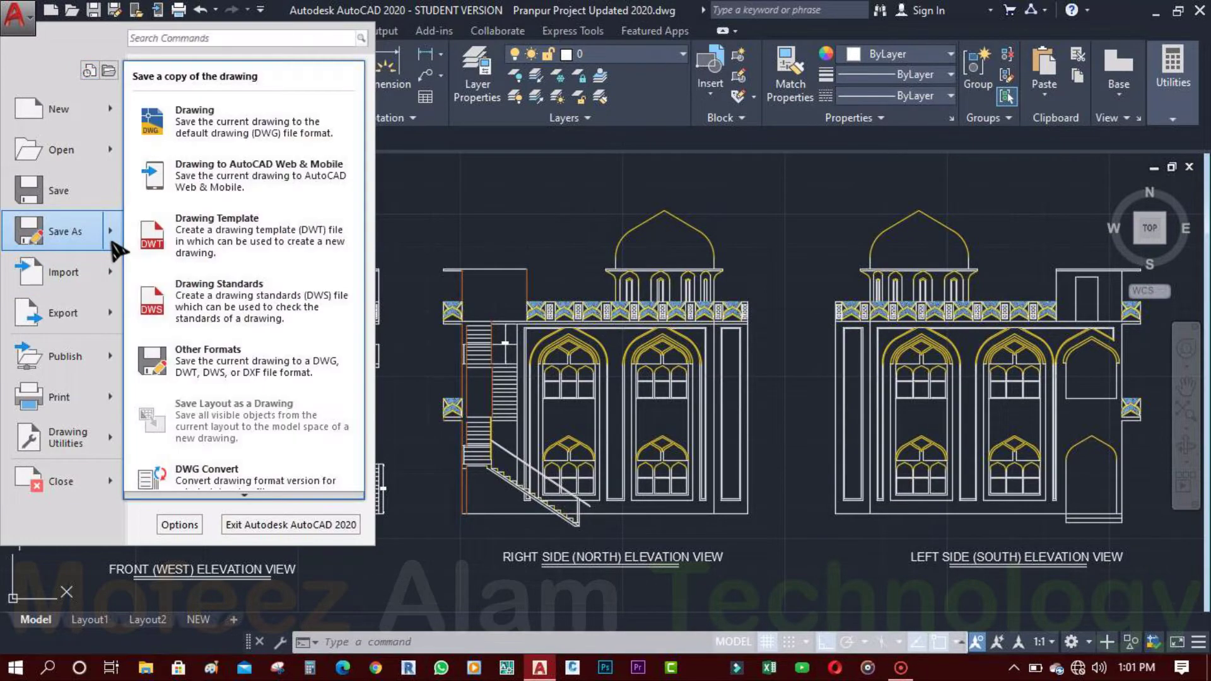
pyautogui.click(165, 71)
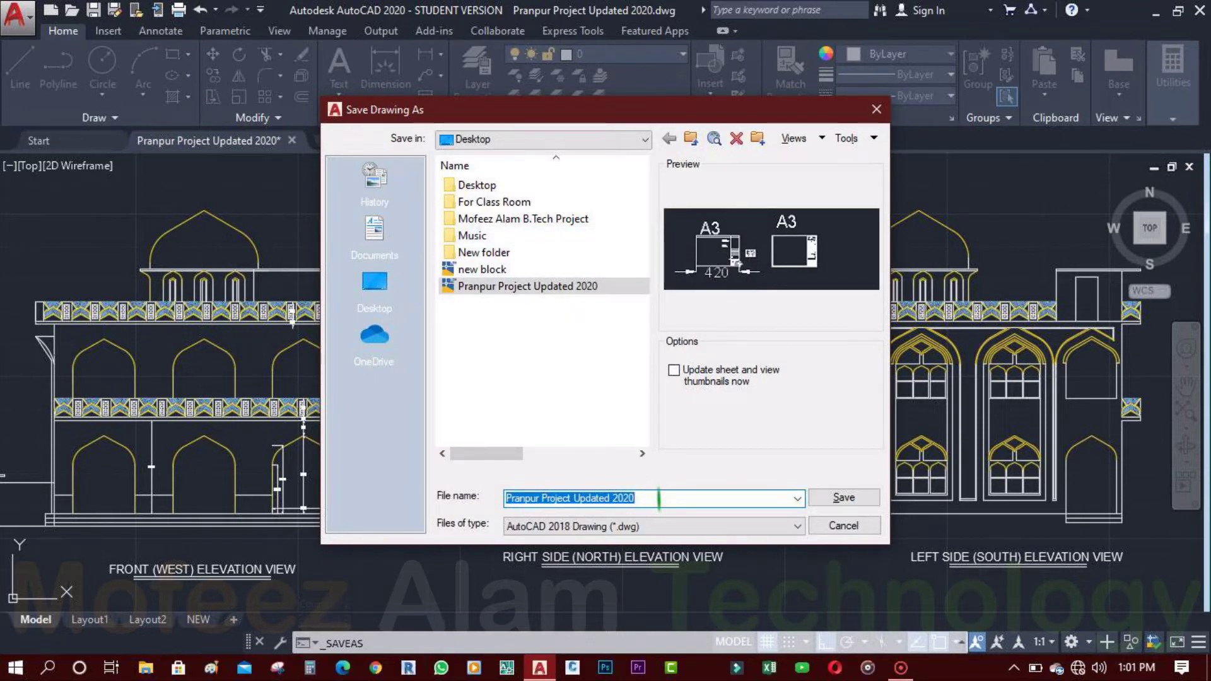
pyautogui.click(658, 500)
pyautogui.press('BackSpace')
pyautogui.press('BackSpace')
pyautogui.press('BackSpace')
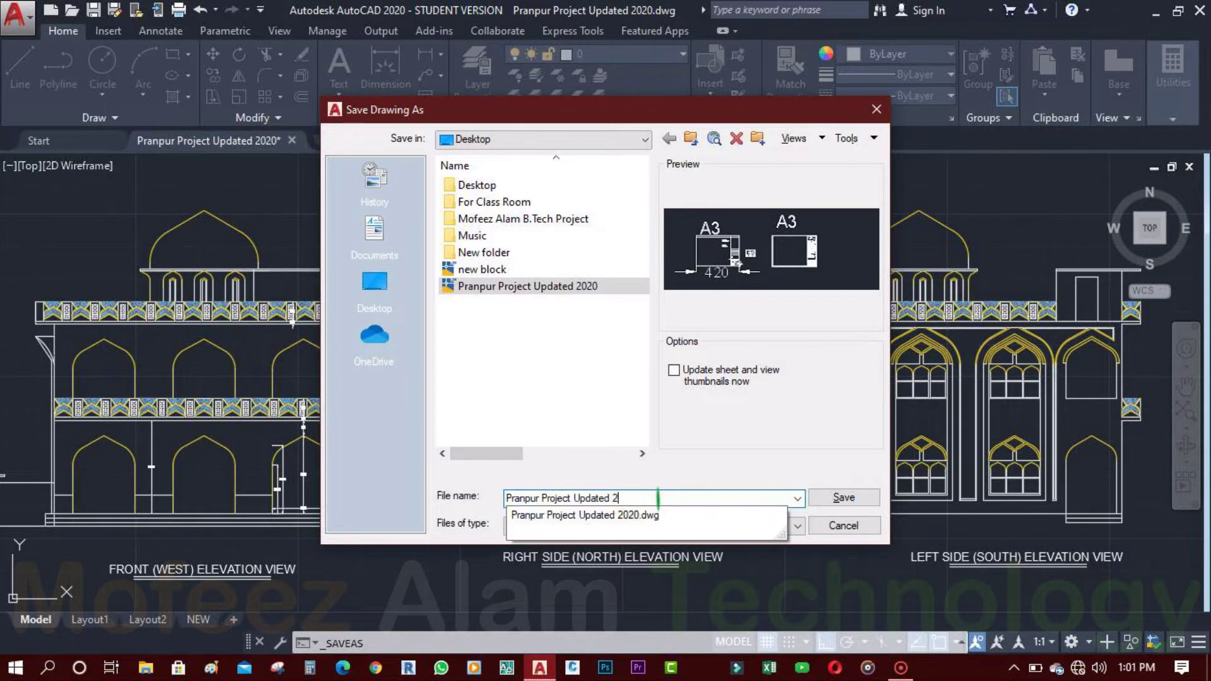
pyautogui.write('00')
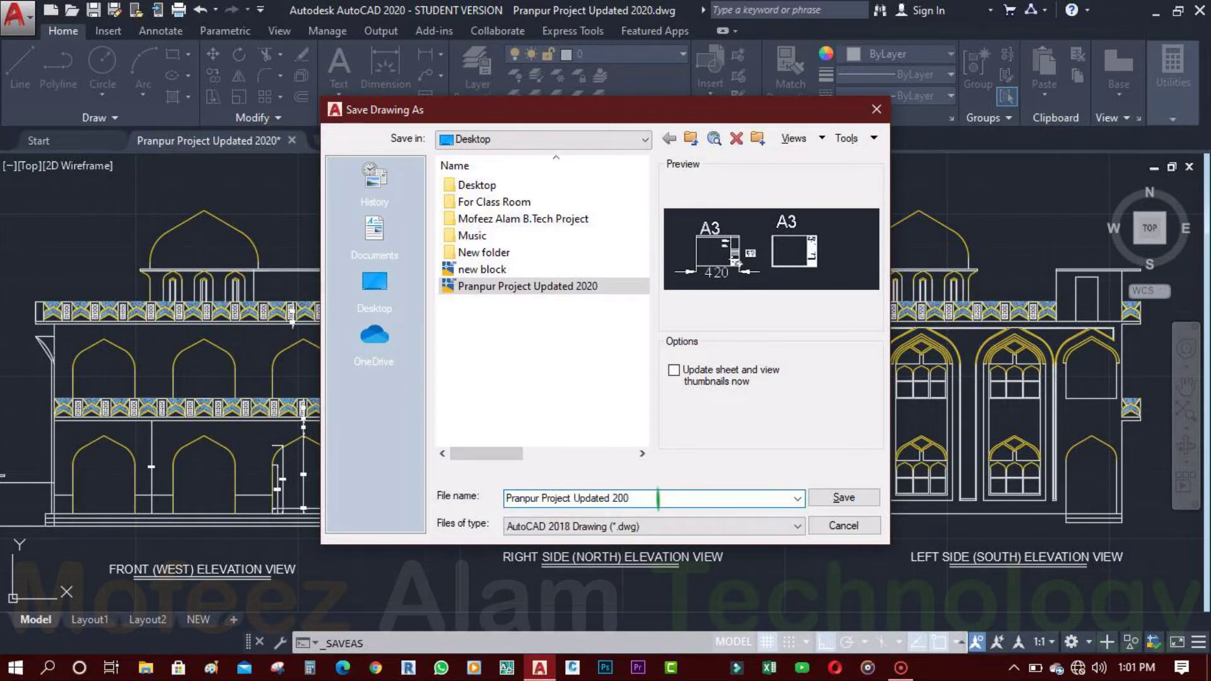
pyautogui.write('7')
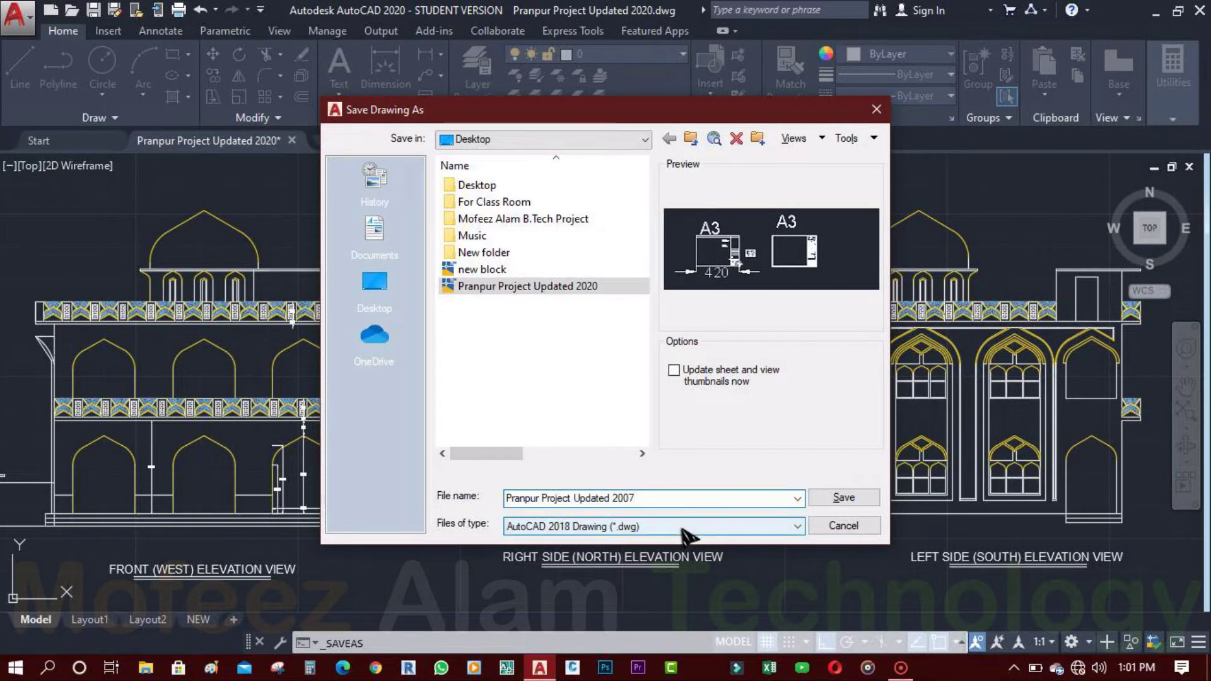
pyautogui.click(682, 527)
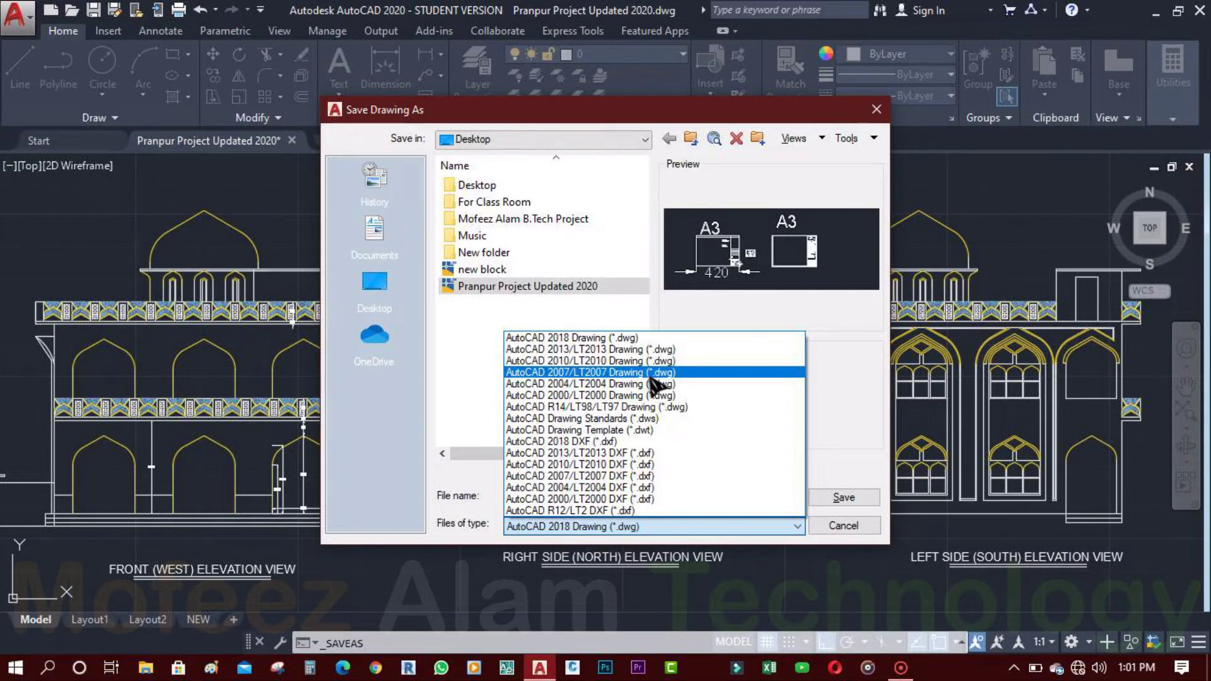
pyautogui.click(651, 373)
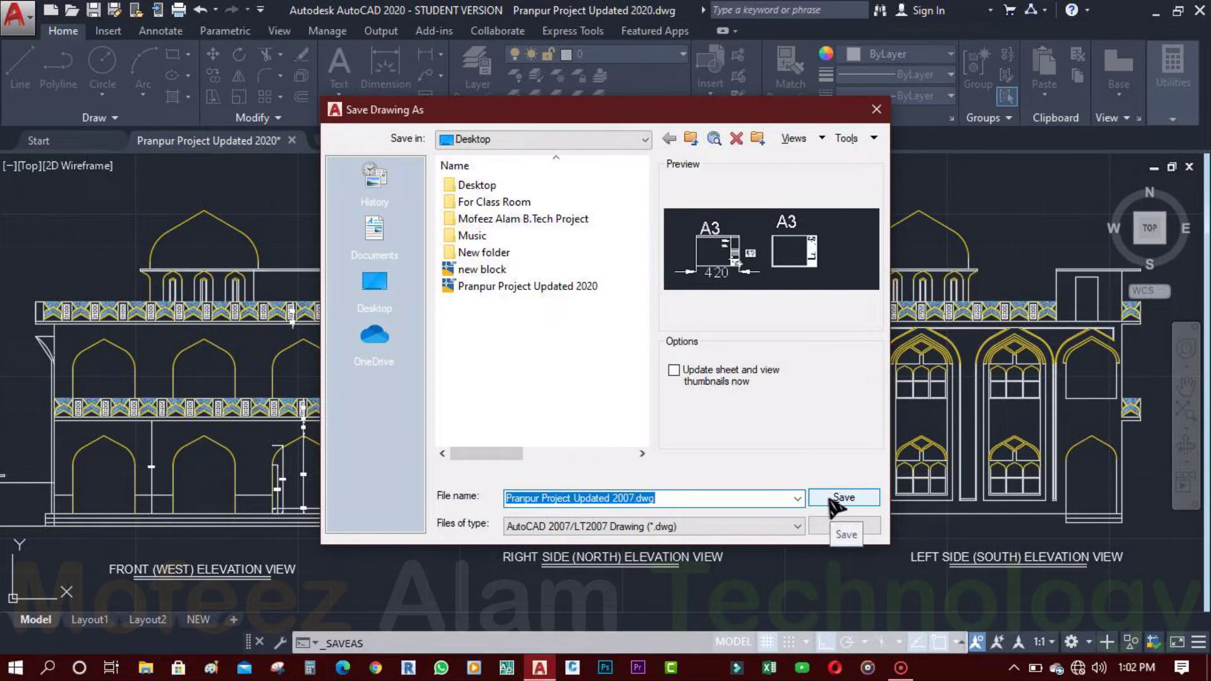
pyautogui.click(831, 502)
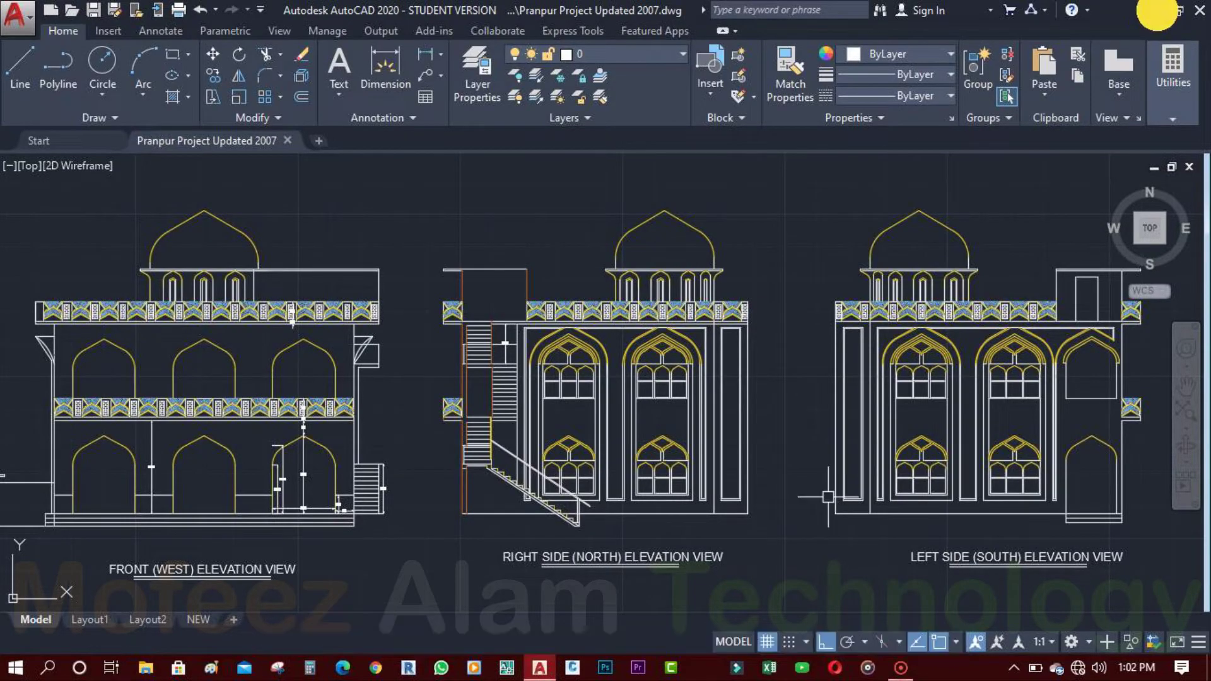
# Minimise AutoCAD, refresh the desktop, and open Pranpur Project Updated 2007.dwg with AutoCAD Application
pyautogui.click(1155, 11)
pyautogui.rightClick(830, 90)
pyautogui.click(900, 140)
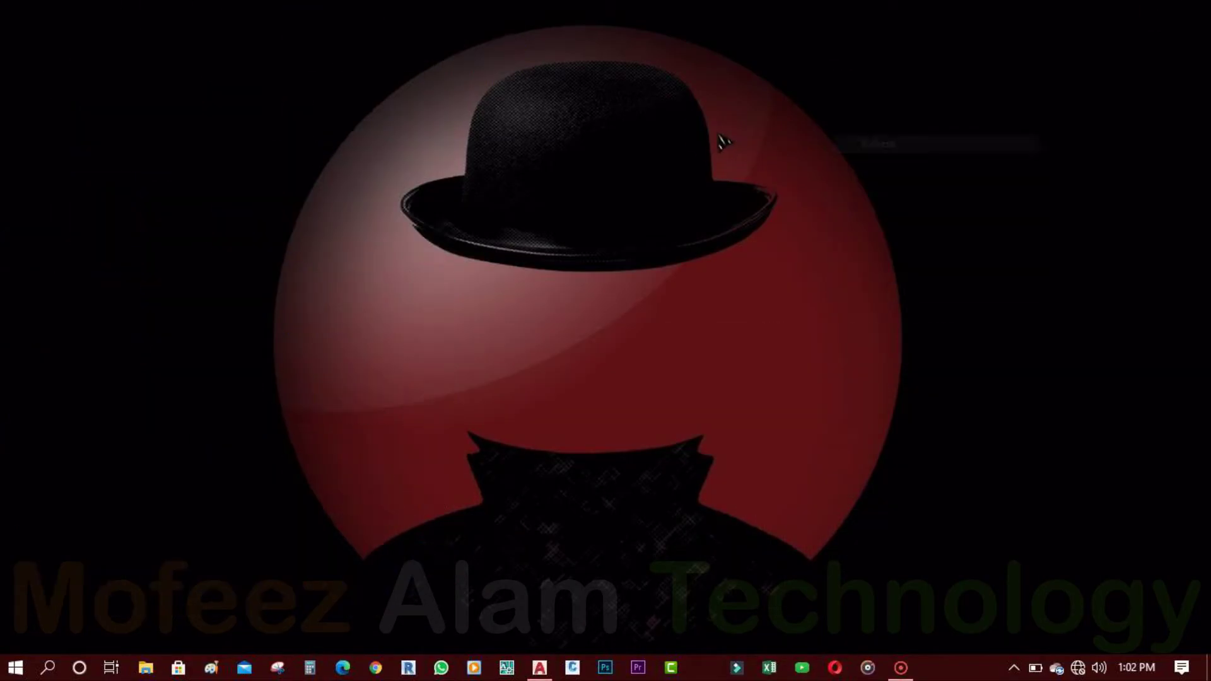
pyautogui.rightClick(717, 132)
pyautogui.click(759, 184)
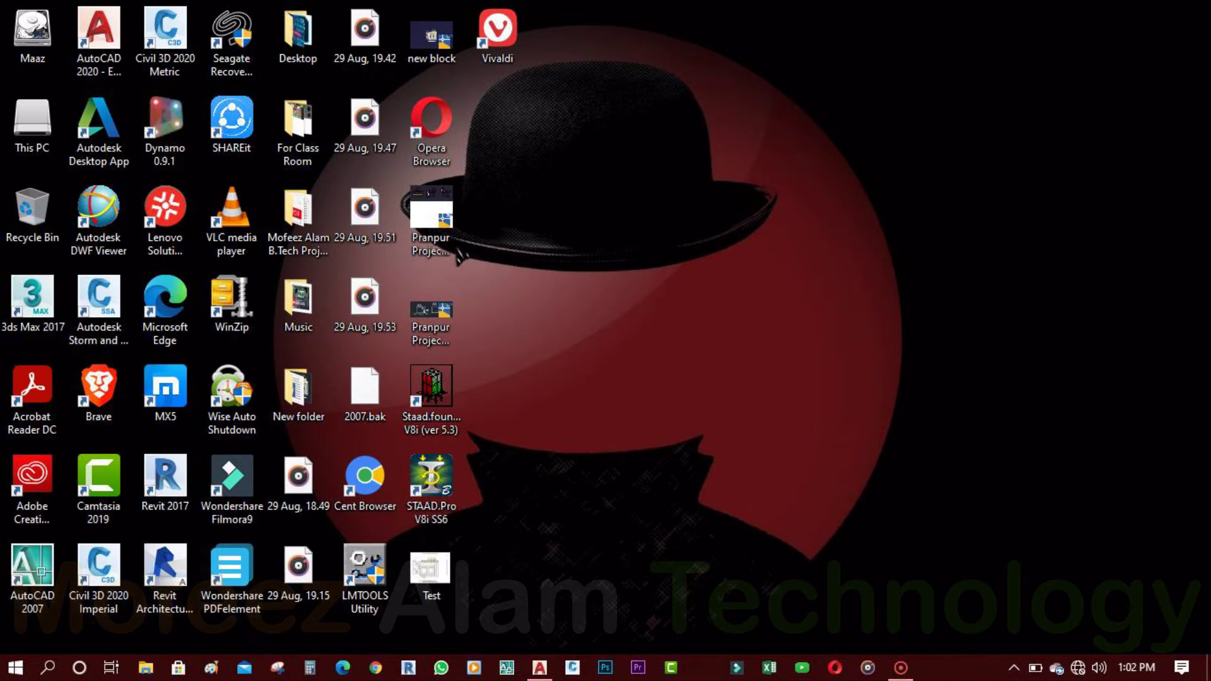
pyautogui.click(441, 240)
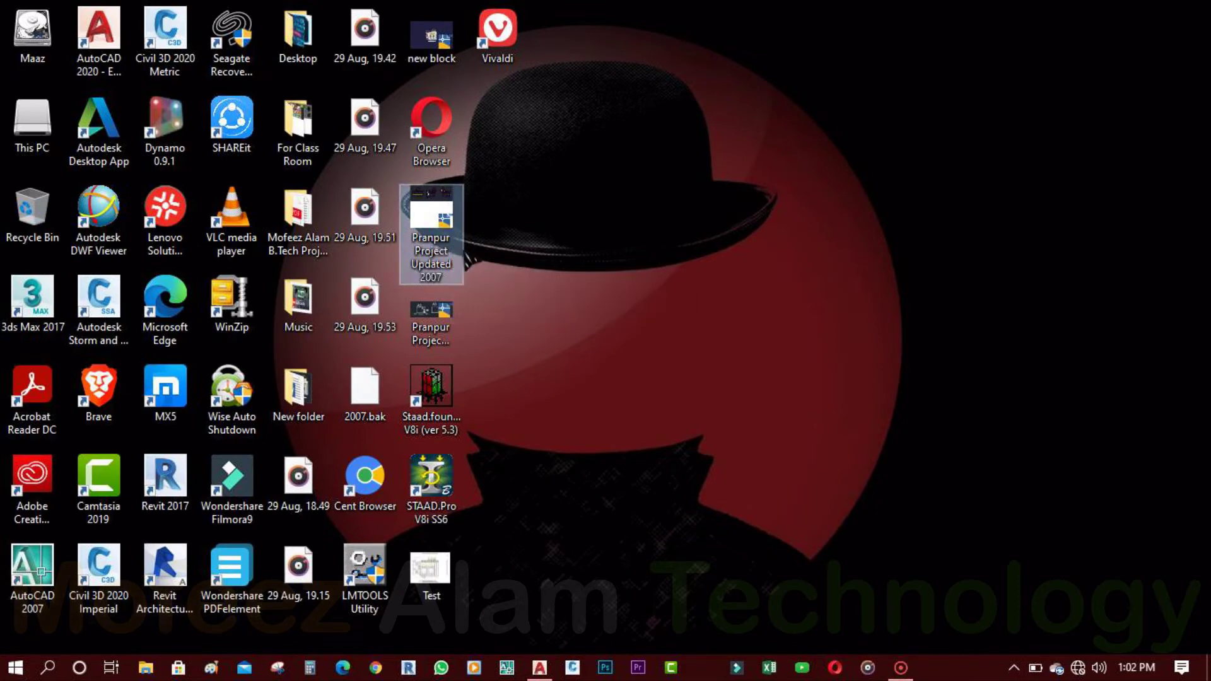
pyautogui.rightClick(443, 240)
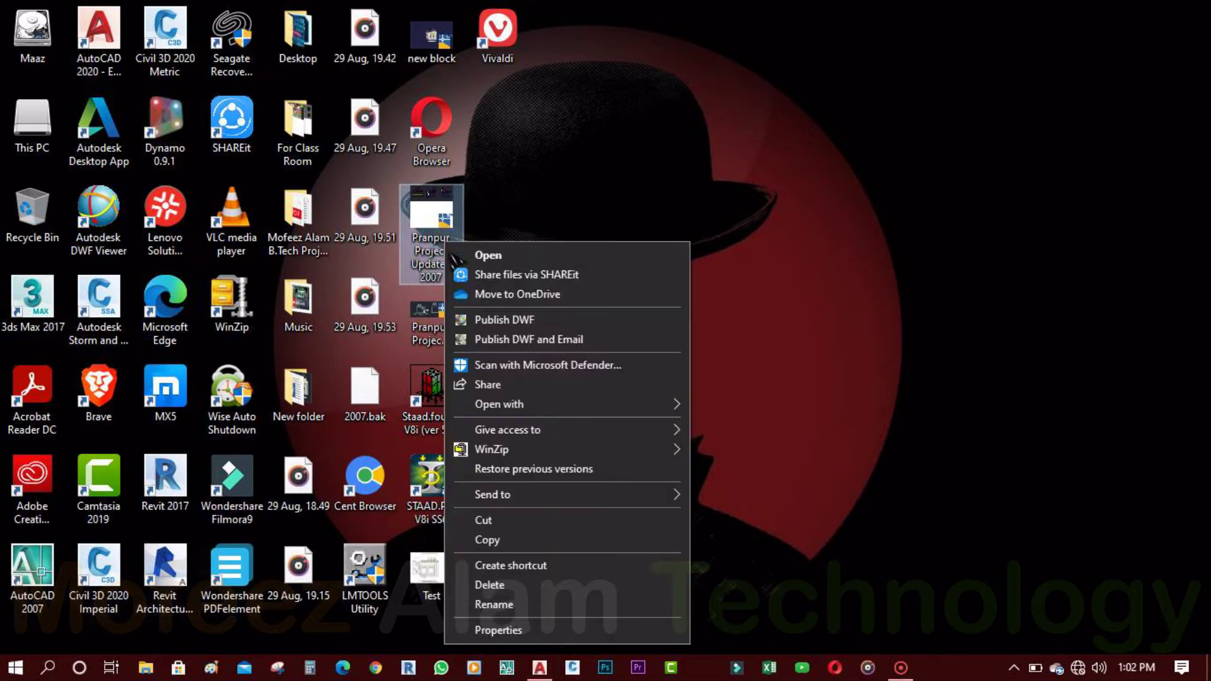
pyautogui.moveTo(568, 407)
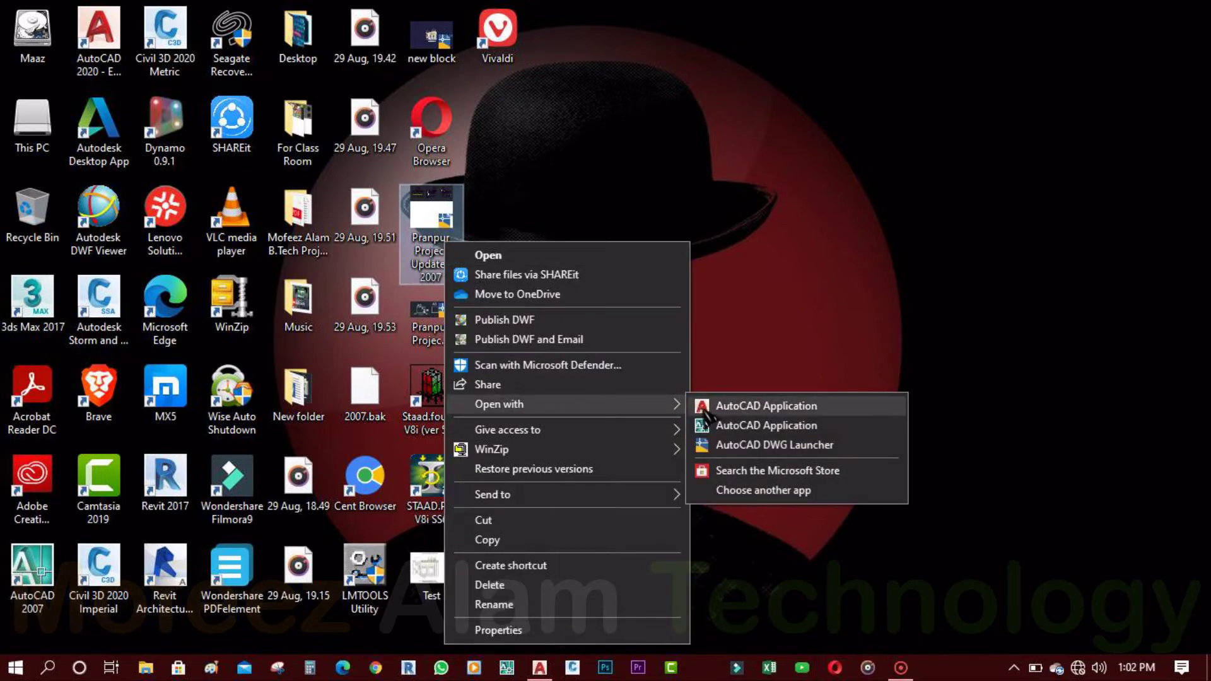
pyautogui.click(729, 426)
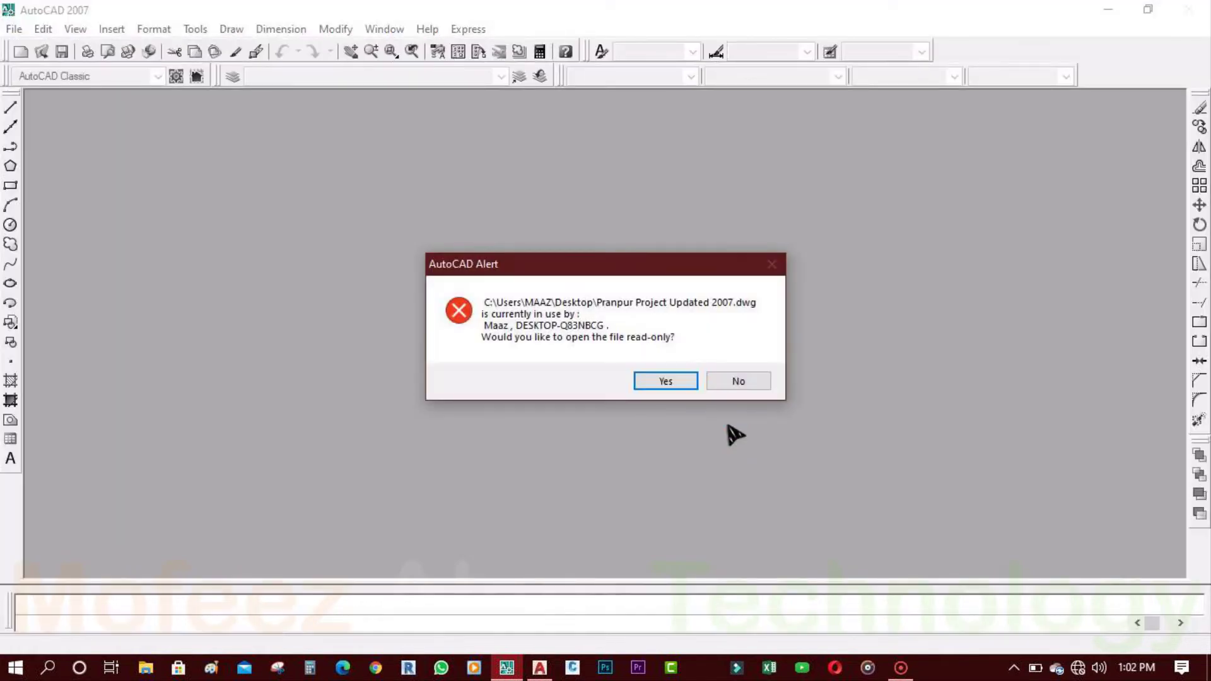
# Open Pranpur Project Updated 2007 read-only, accepting the educational plot stamp warnings
pyautogui.click(669, 382)
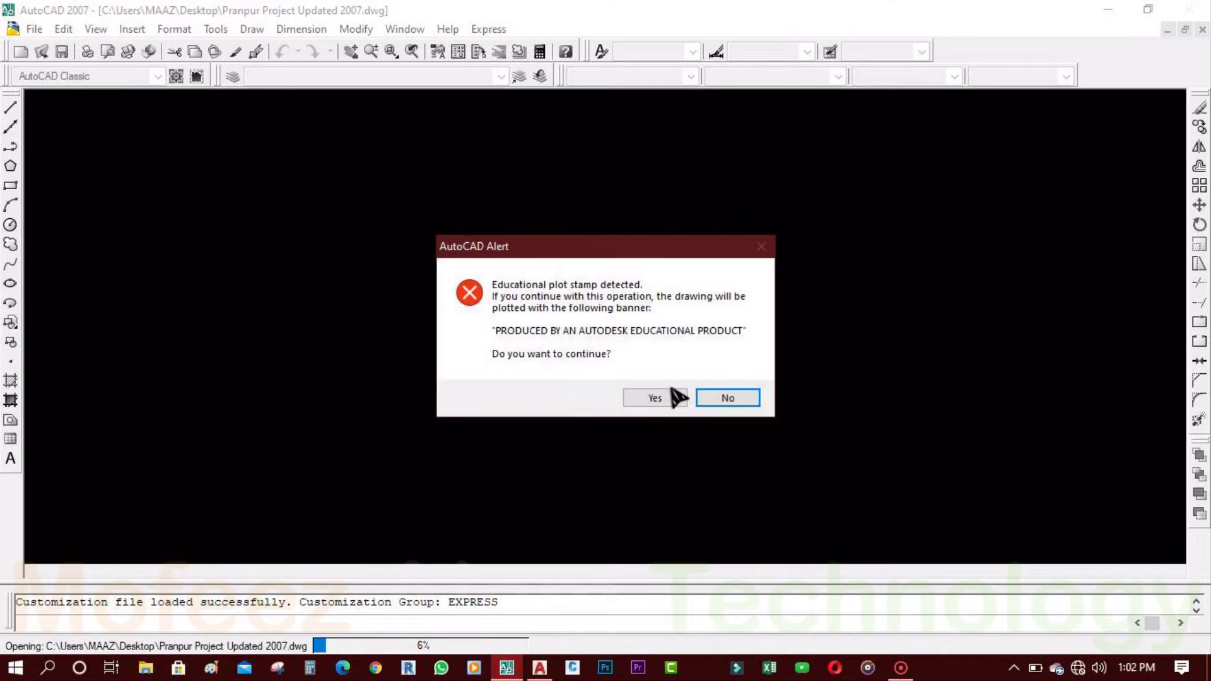
pyautogui.click(655, 397)
pyautogui.click(608, 372)
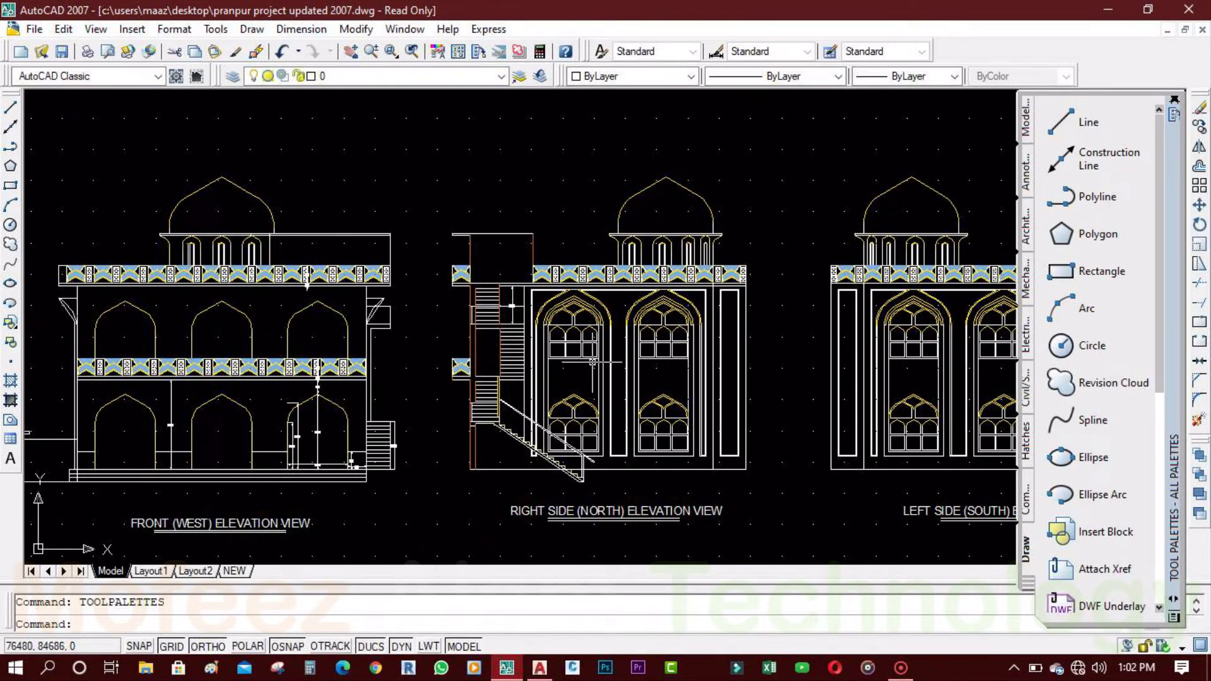
# Turn off the grid and load the <Previous plot> page setup for plotting
pyautogui.press('F7')
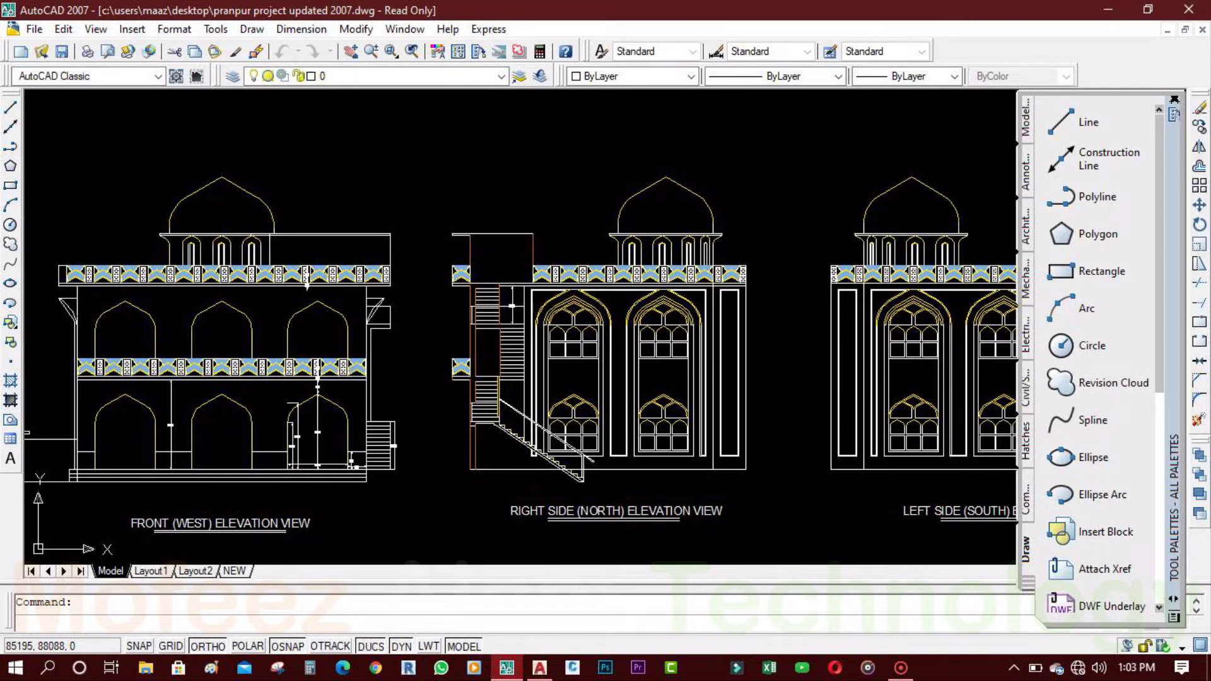
pyautogui.hotkey('ctrl', 'p')
pyautogui.click(471, 157)
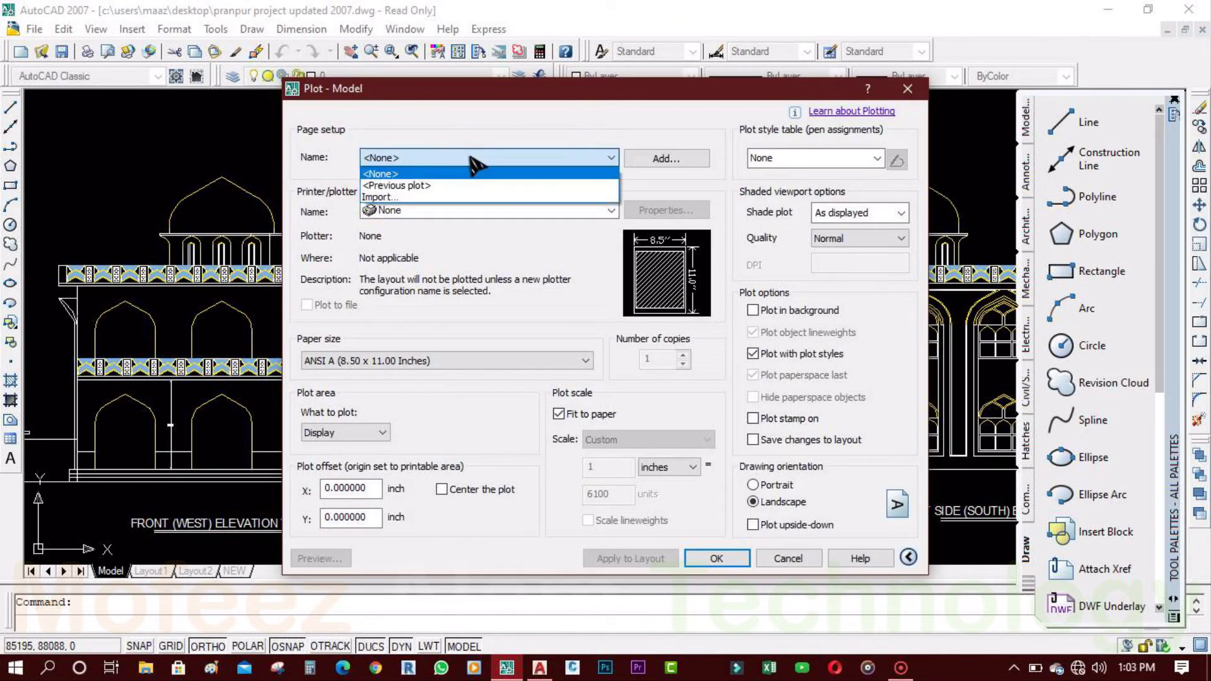
pyautogui.click(475, 185)
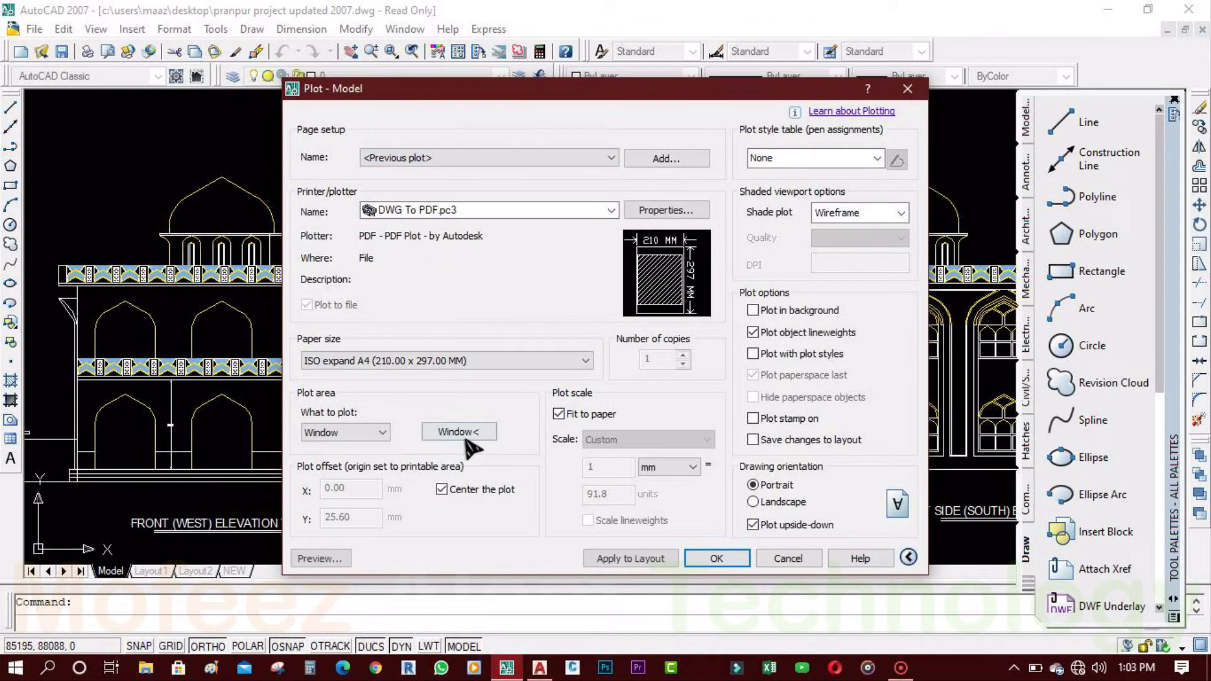
# Window the north elevation, preview the A4 portrait PDF plot, then cancel plotting
pyautogui.click(460, 432)
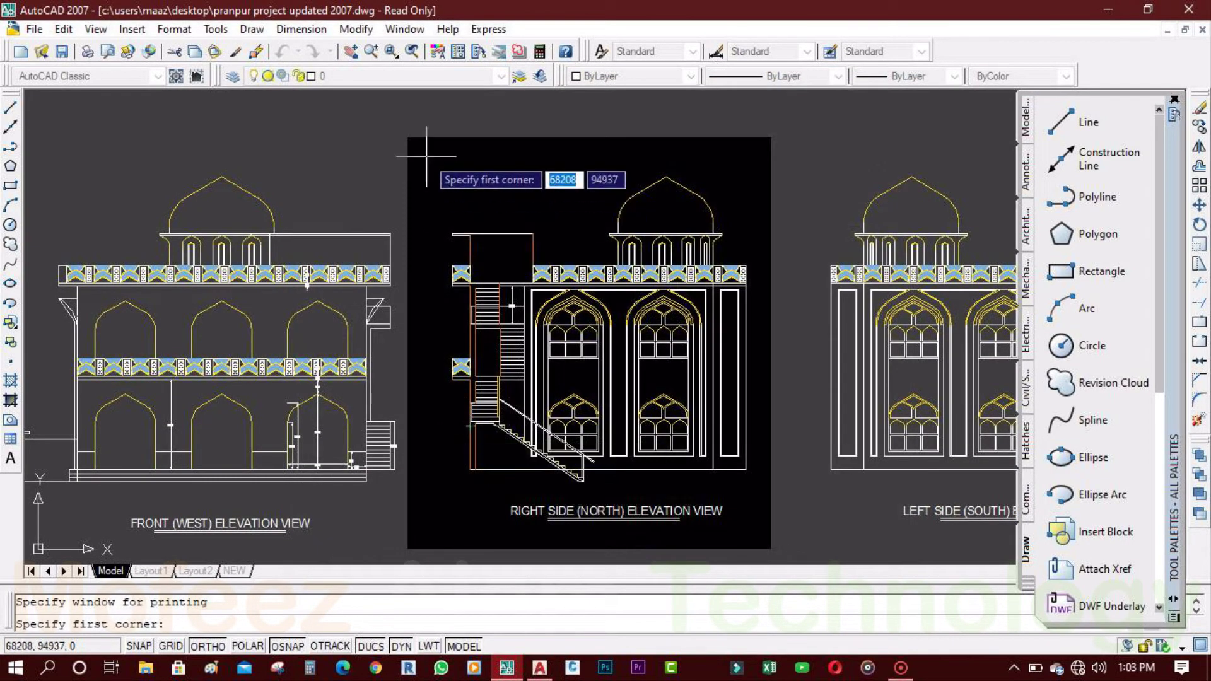
pyautogui.click(425, 154)
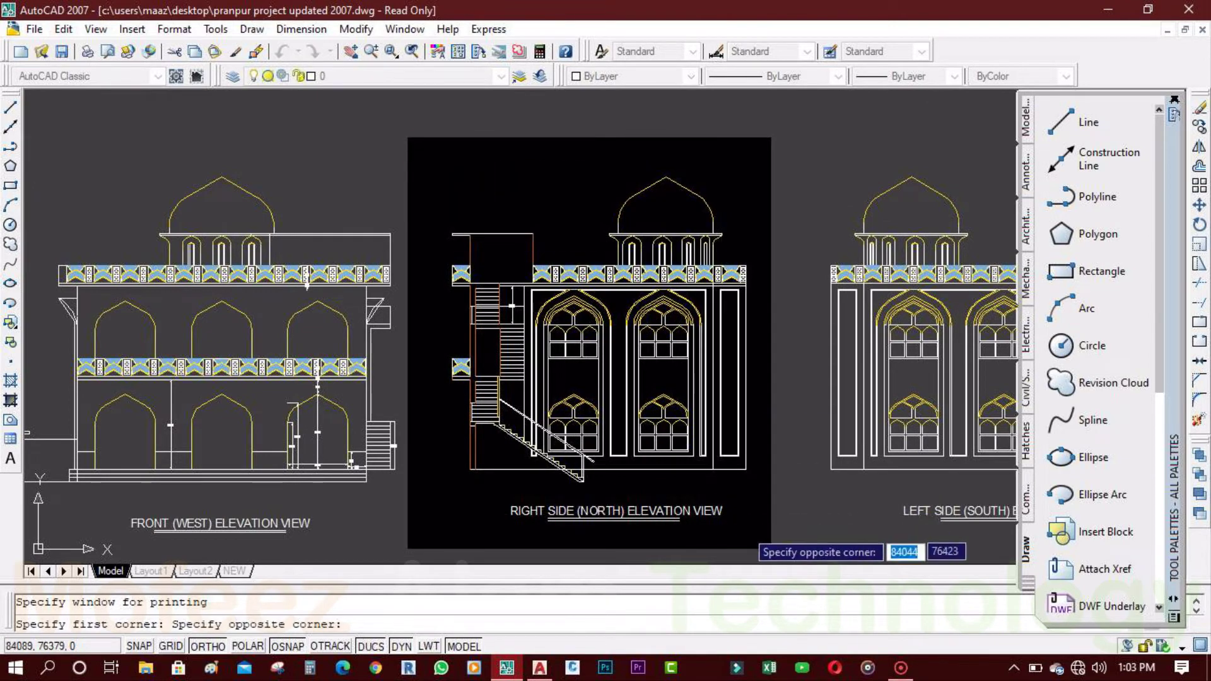
pyautogui.click(762, 532)
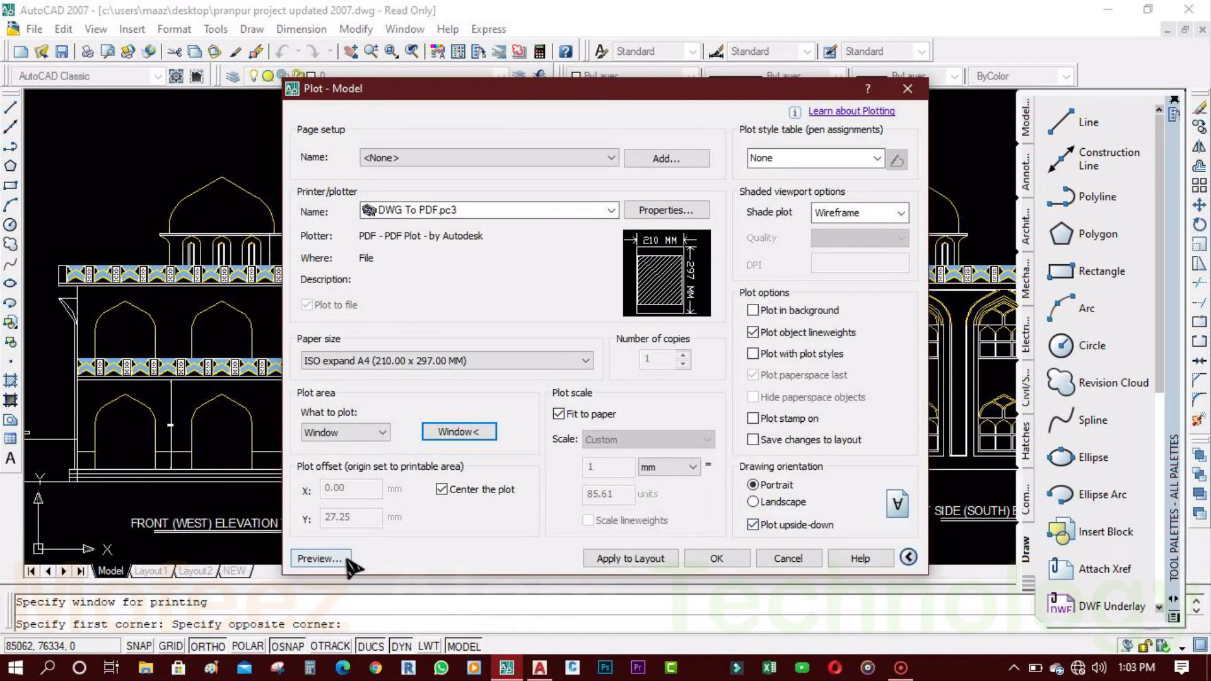
pyautogui.click(348, 558)
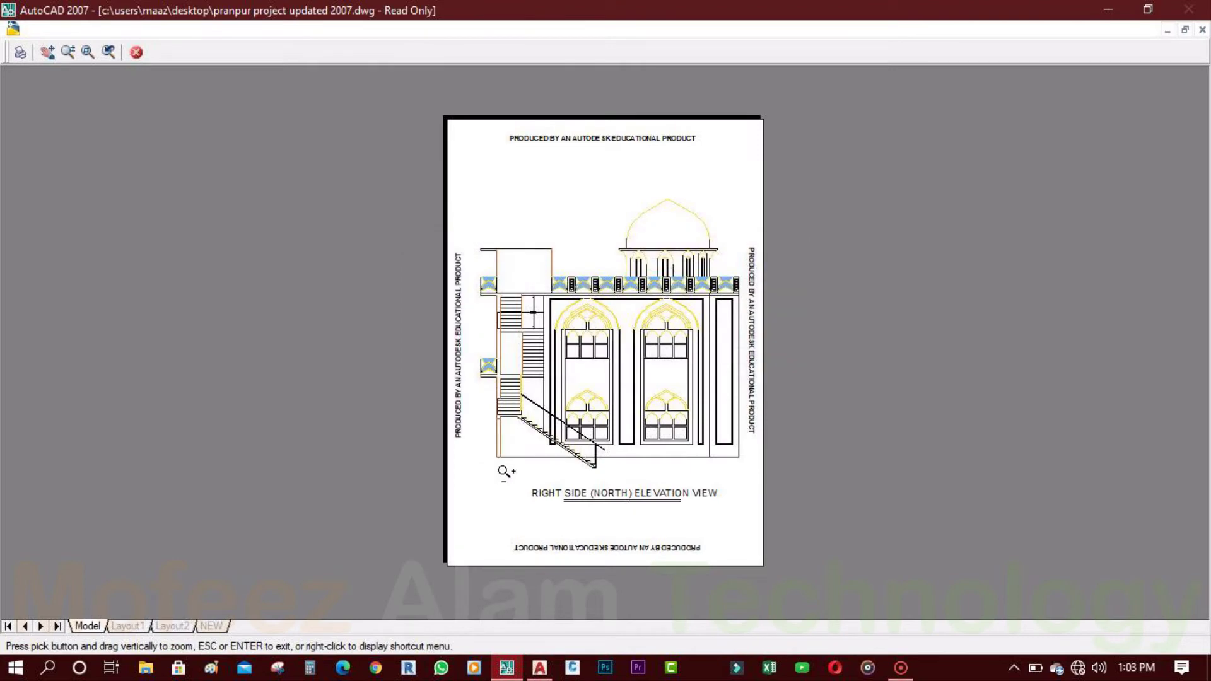
pyautogui.click(136, 52)
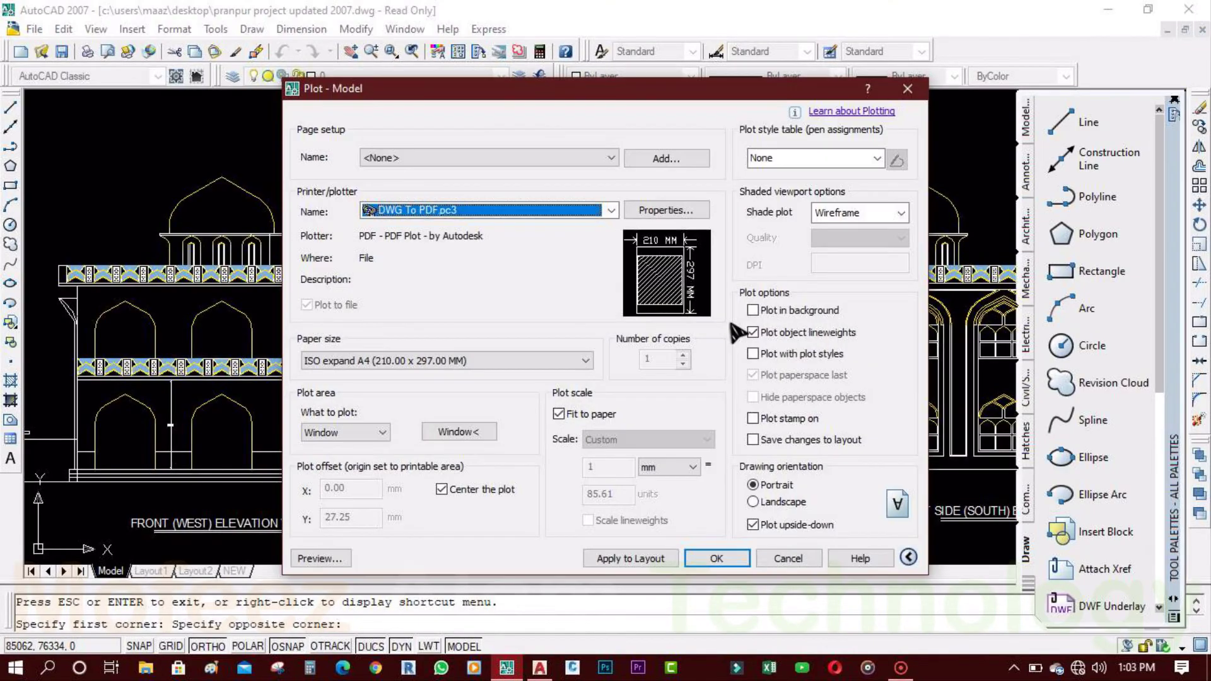
pyautogui.click(788, 558)
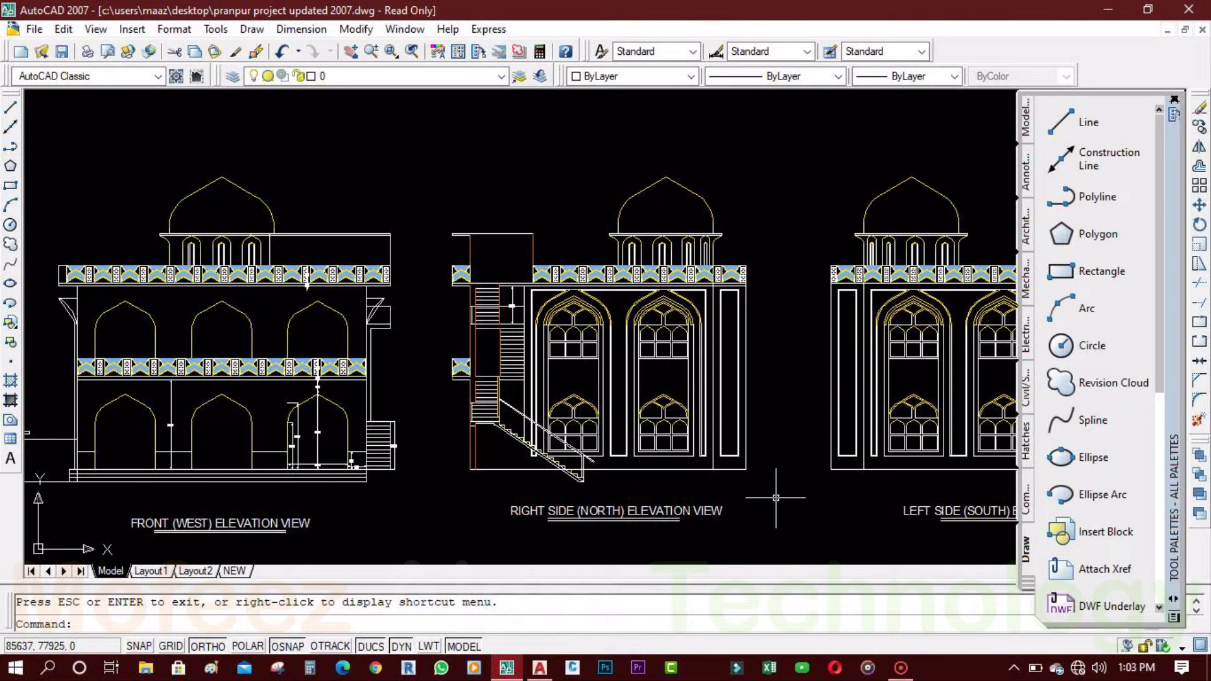
# Start WBLOCK and window-select the north elevation's 811 objects
pyautogui.write('w')
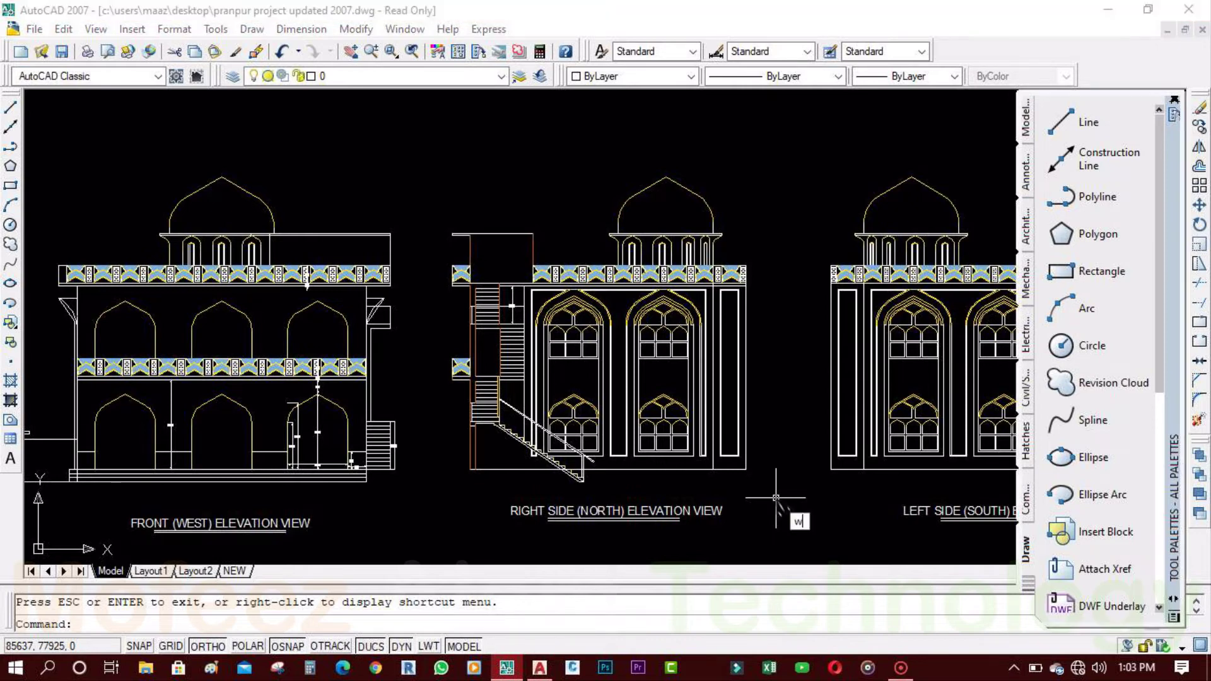
pyautogui.press('Return')
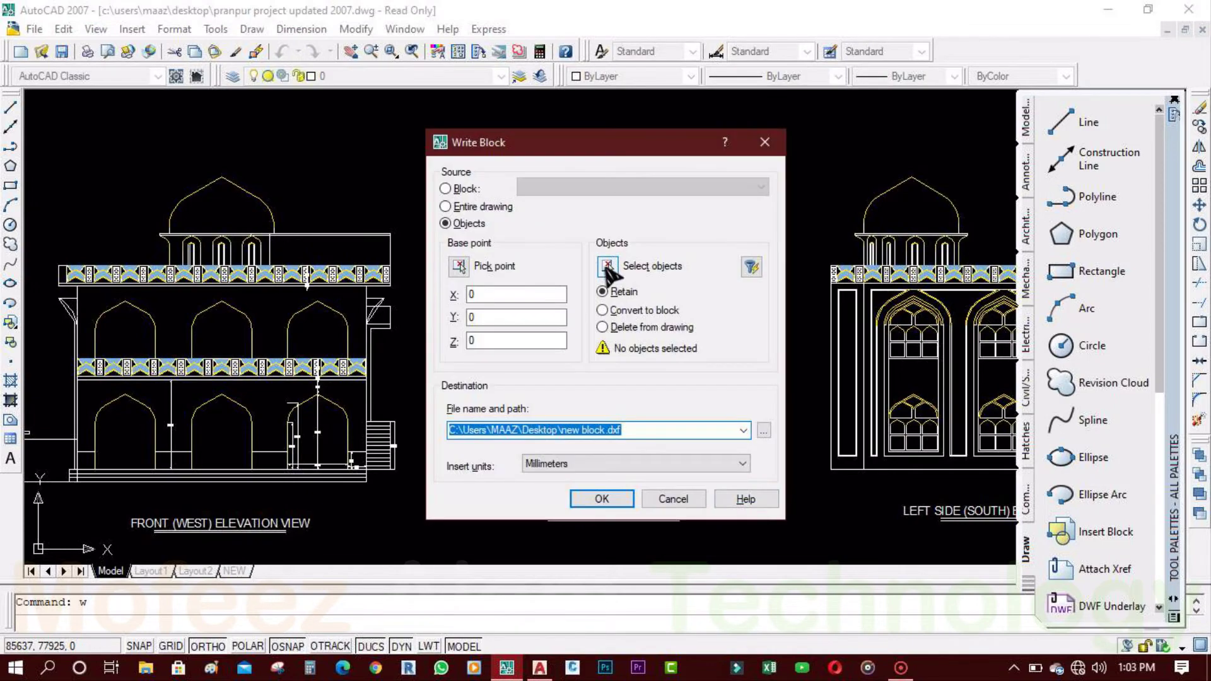
pyautogui.click(607, 267)
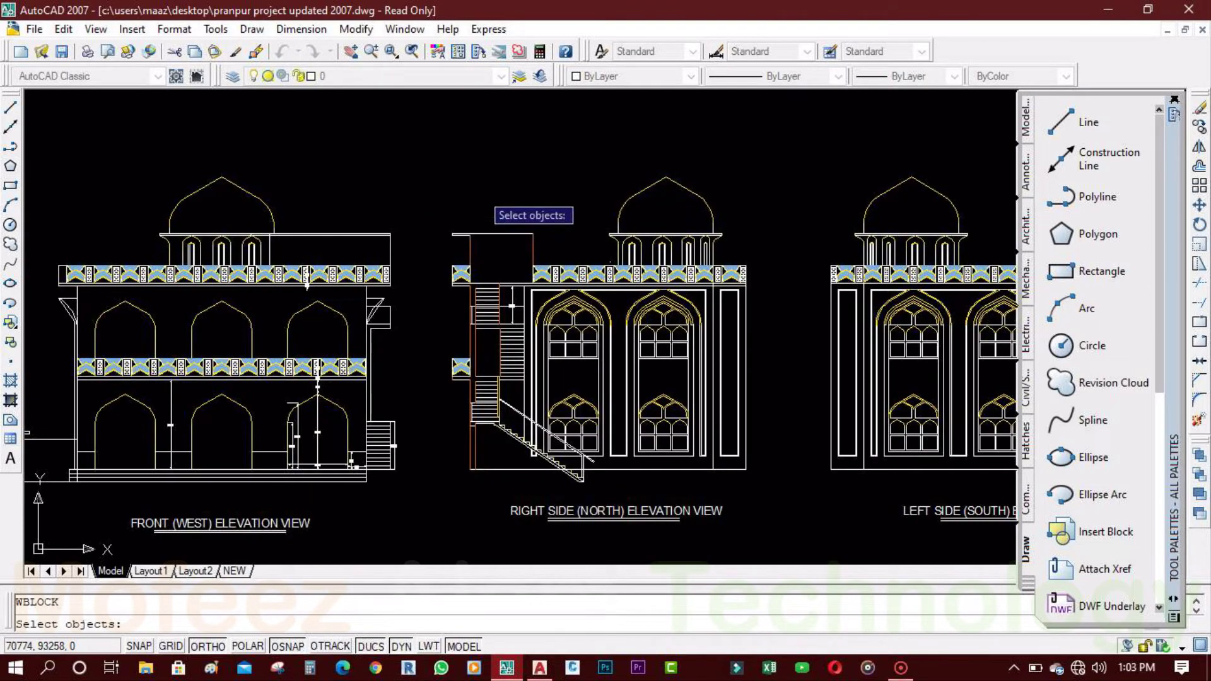
pyautogui.click(433, 162)
pyautogui.click(760, 542)
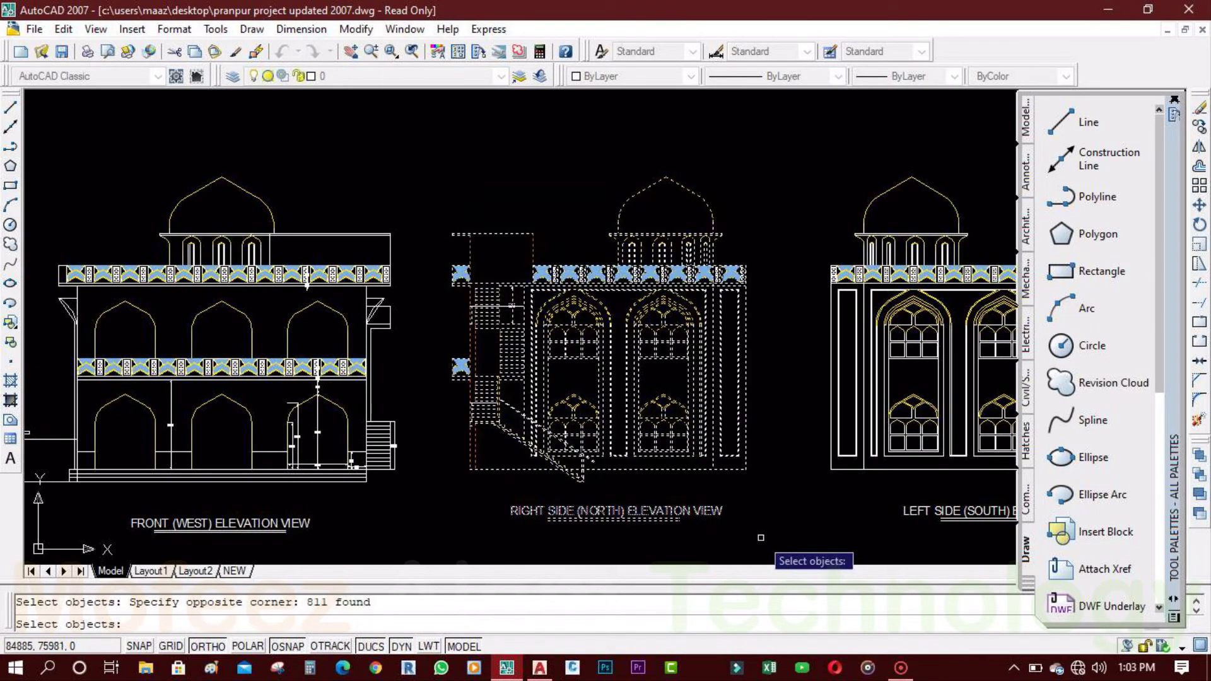
pyautogui.press('Return')
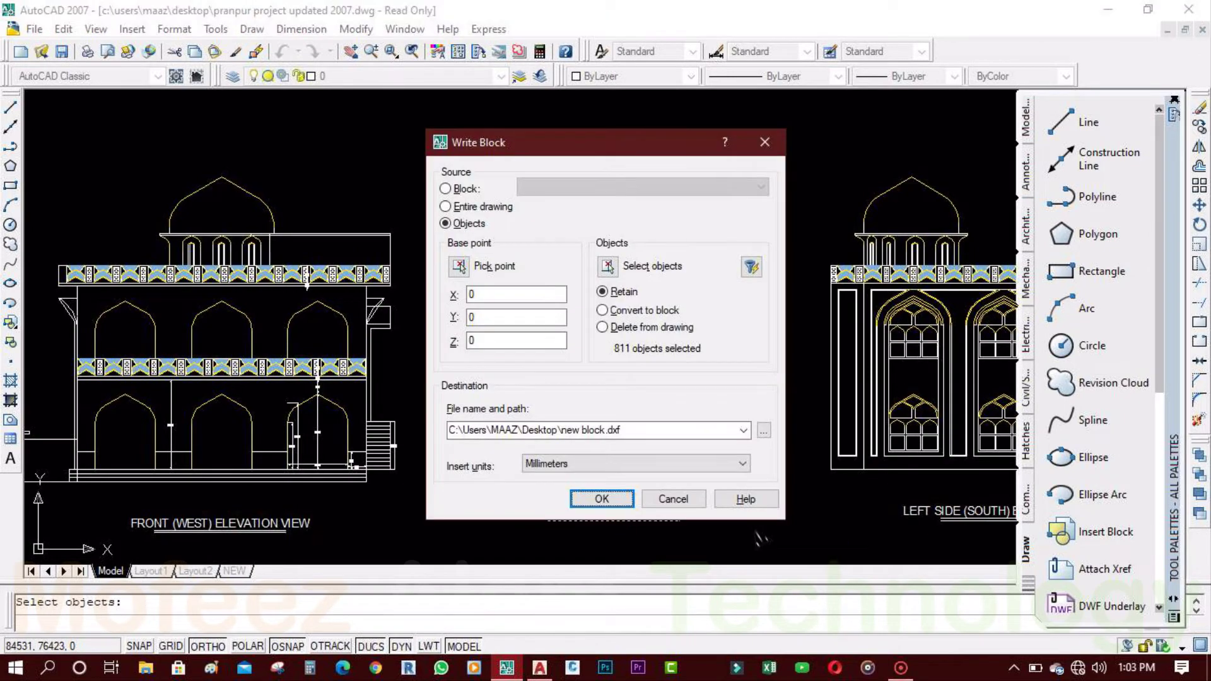
# Name the output file xyz block.dxf on the Desktop and write it
pyautogui.tripleClick(585, 430)
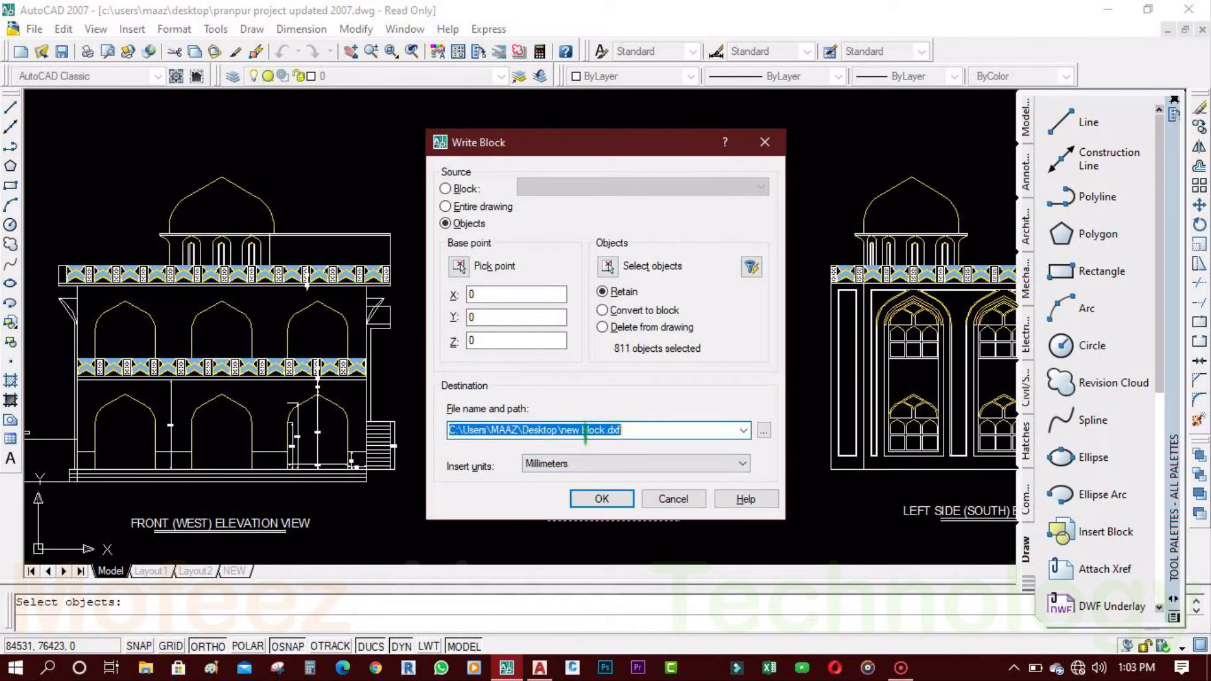
pyautogui.click(584, 430)
pyautogui.press('BackSpace')
pyautogui.press('BackSpace')
pyautogui.press('BackSpace')
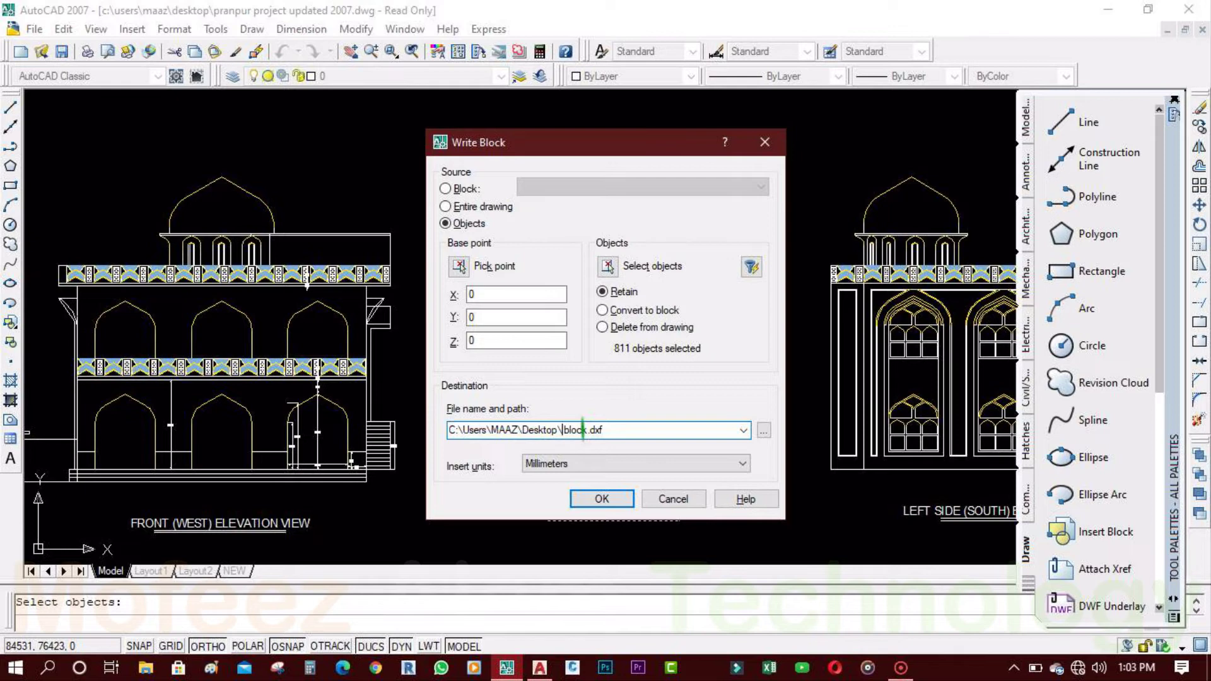
pyautogui.write('x yz')
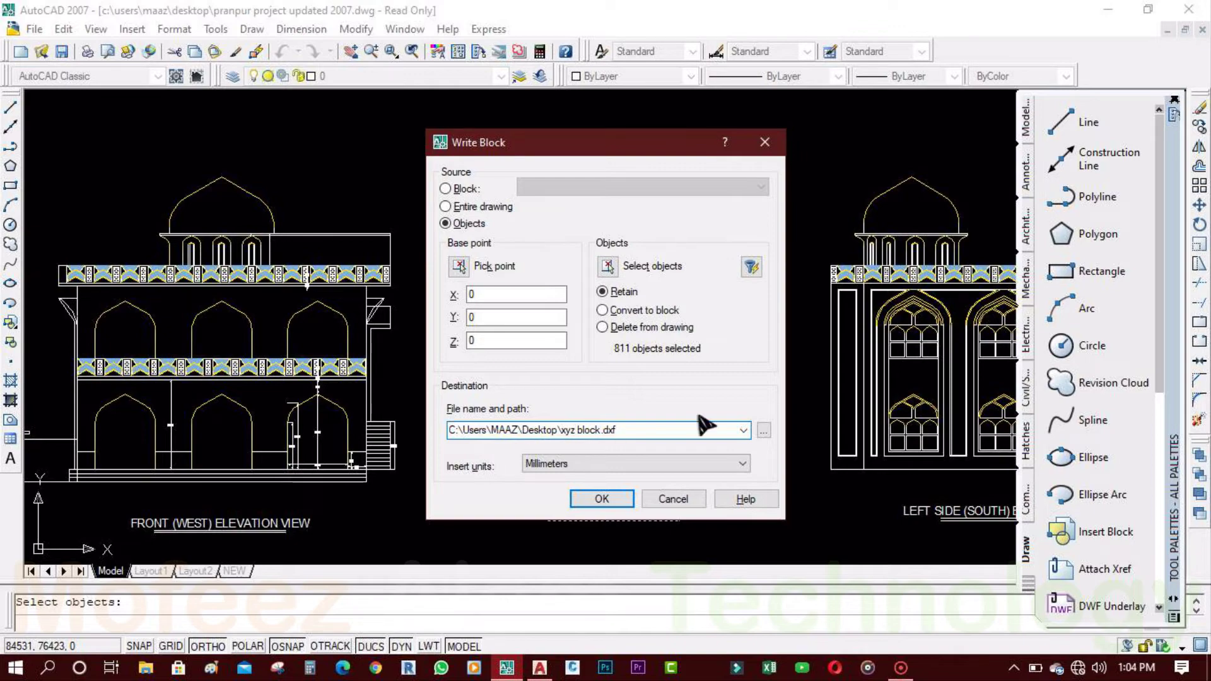
pyautogui.click(601, 497)
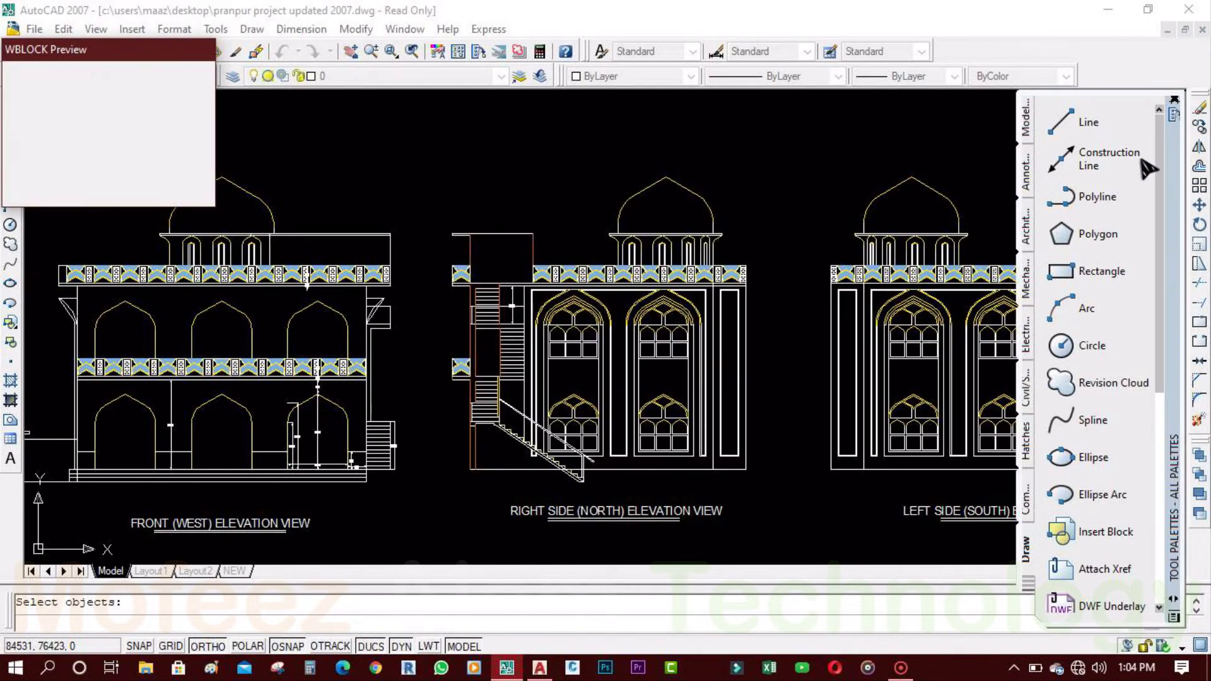
# Minimize AutoCAD and refresh the desktop so the new xyz block file appears
pyautogui.click(1110, 10)
pyautogui.rightClick(756, 172)
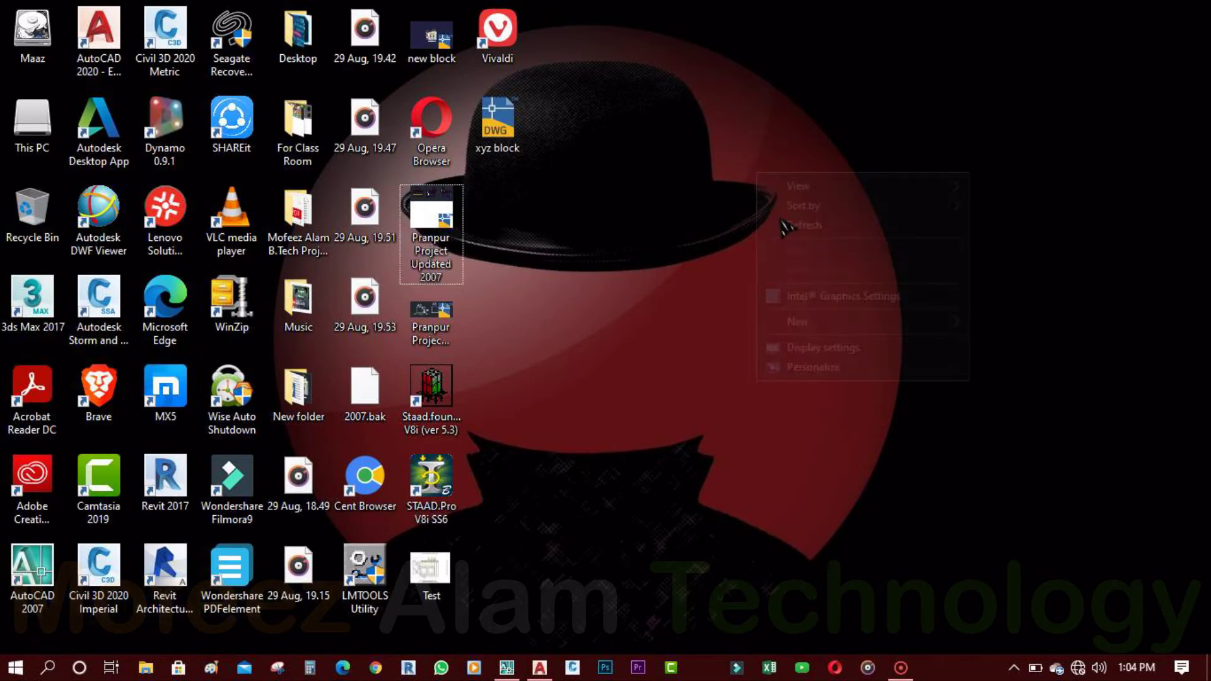
pyautogui.click(780, 221)
pyautogui.rightClick(681, 187)
pyautogui.click(686, 230)
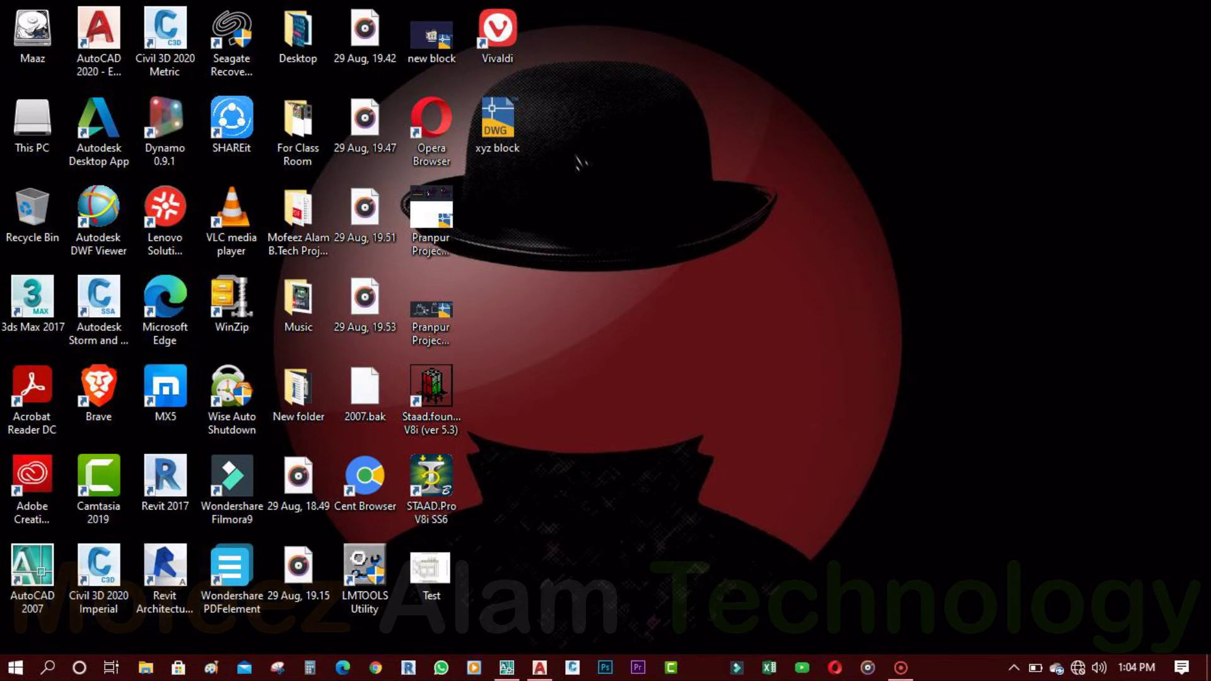
# Open the xyz block file with AutoCAD 2007
pyautogui.click(510, 128)
pyautogui.rightClick(511, 131)
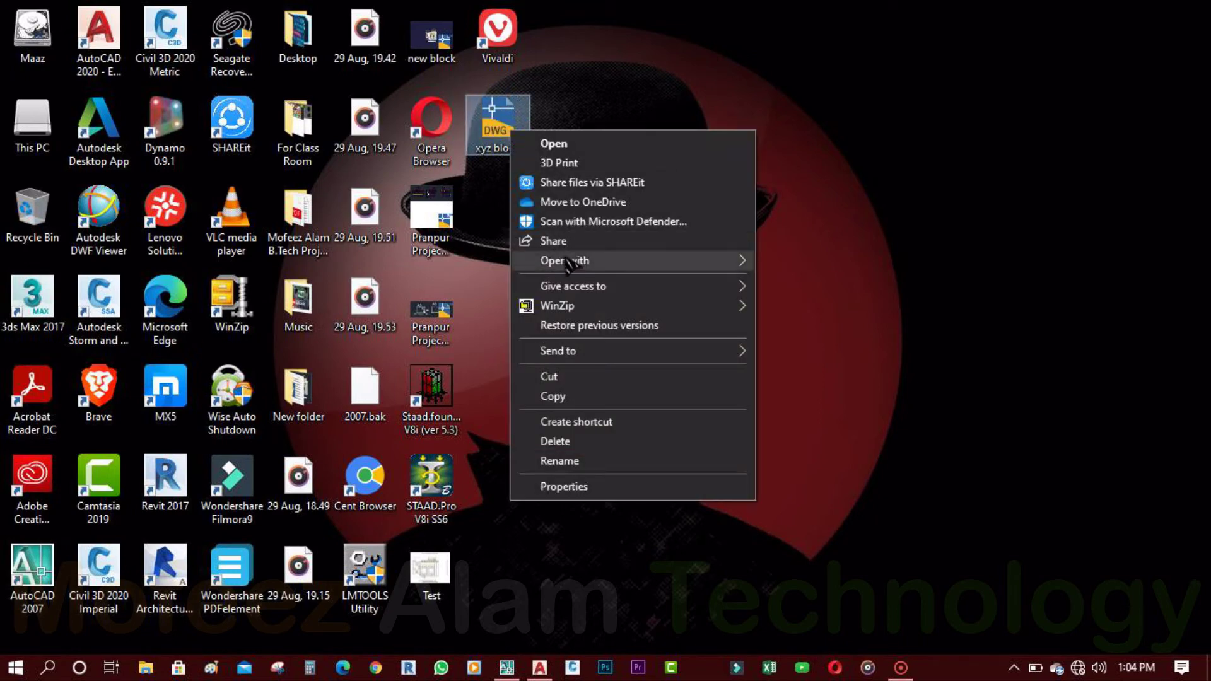
pyautogui.moveTo(714, 265)
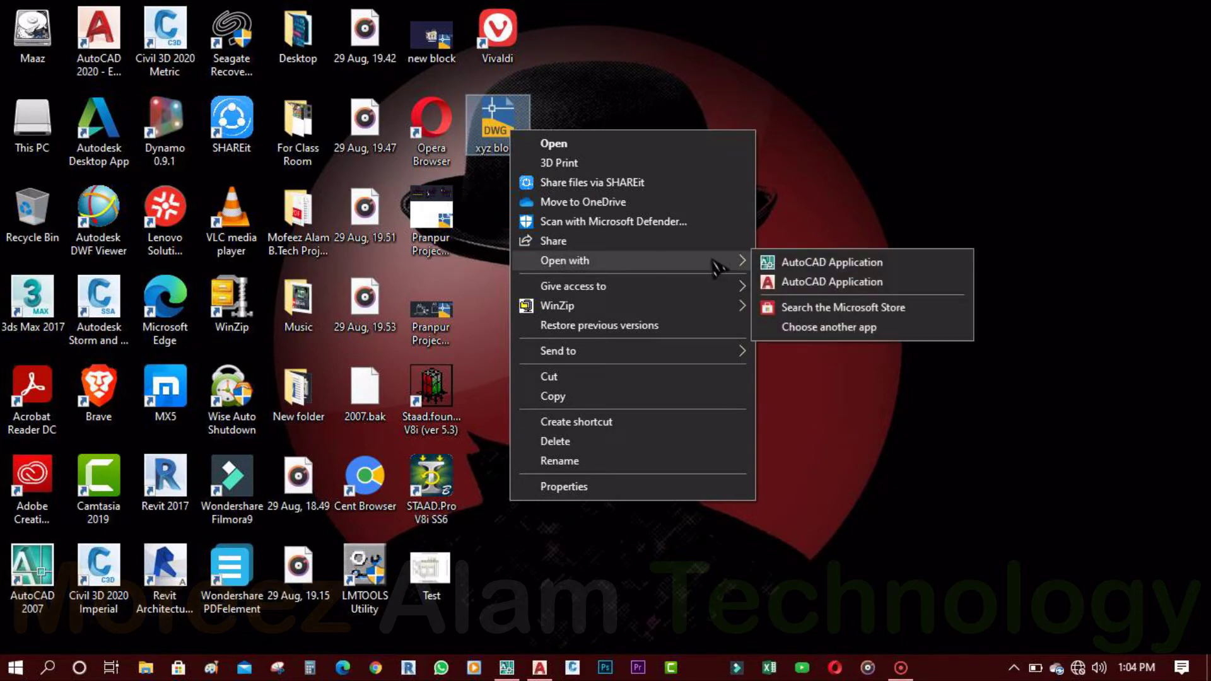
pyautogui.click(813, 262)
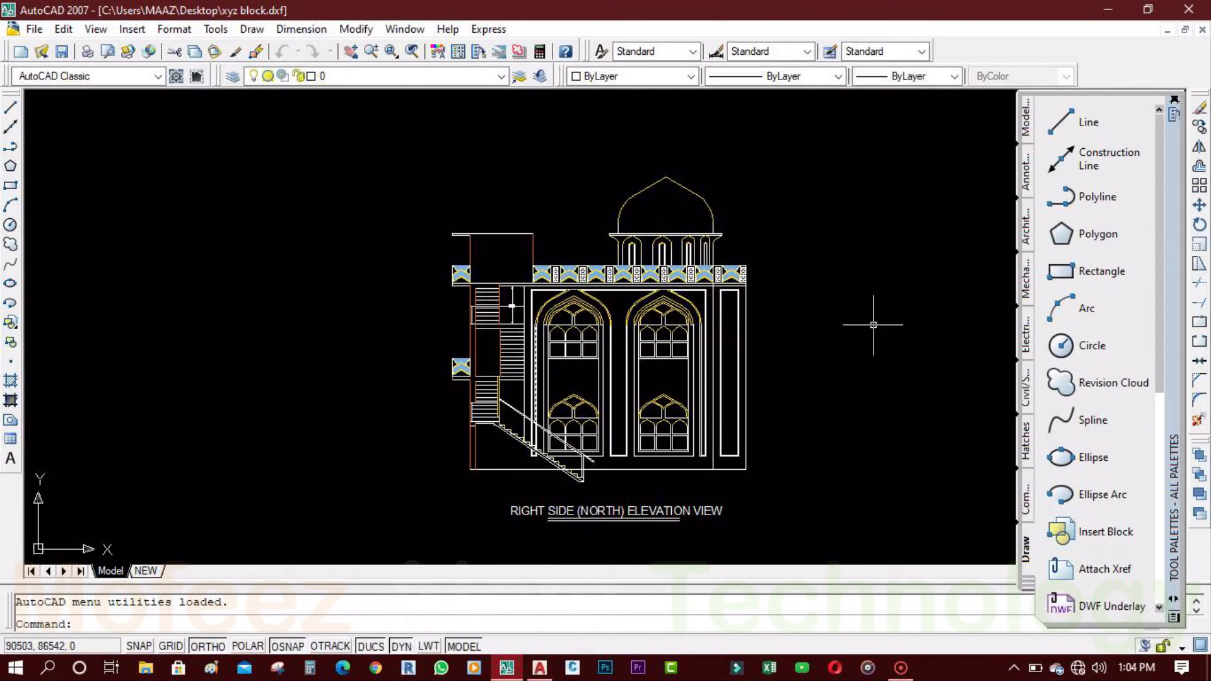
# Preview a <Previous plot> A4 PDF plot with a window tightly around the north elevation
pyautogui.hotkey('ctrl', 'p')
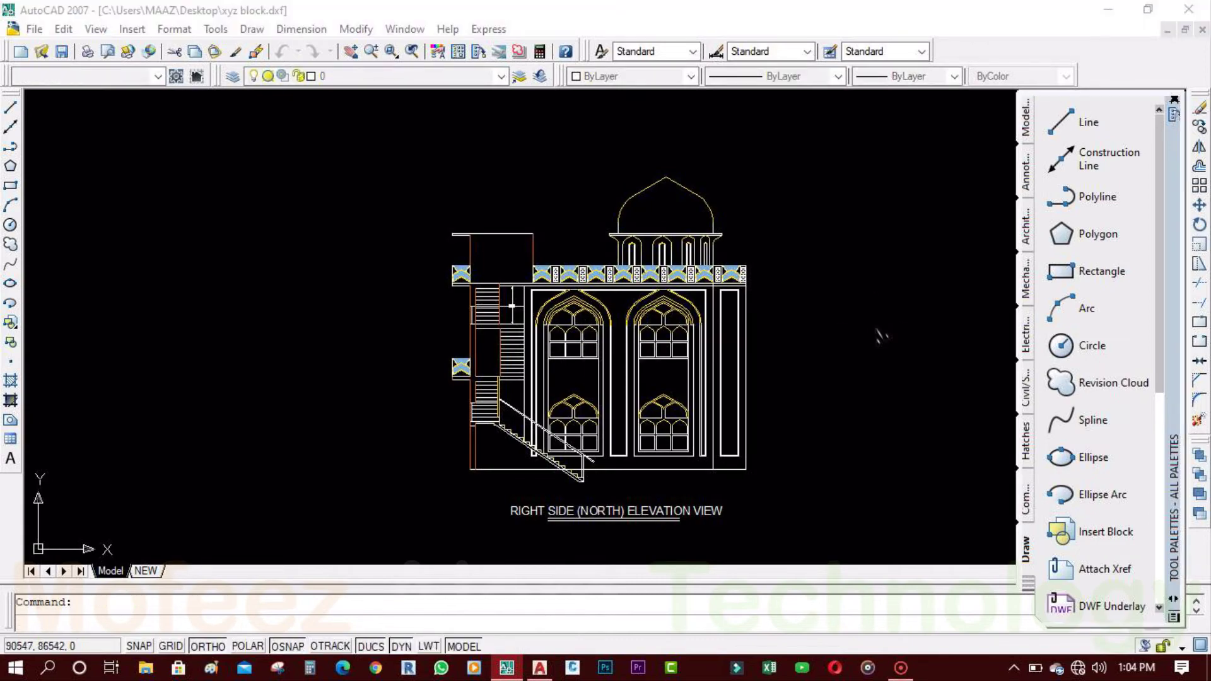
pyautogui.click(527, 157)
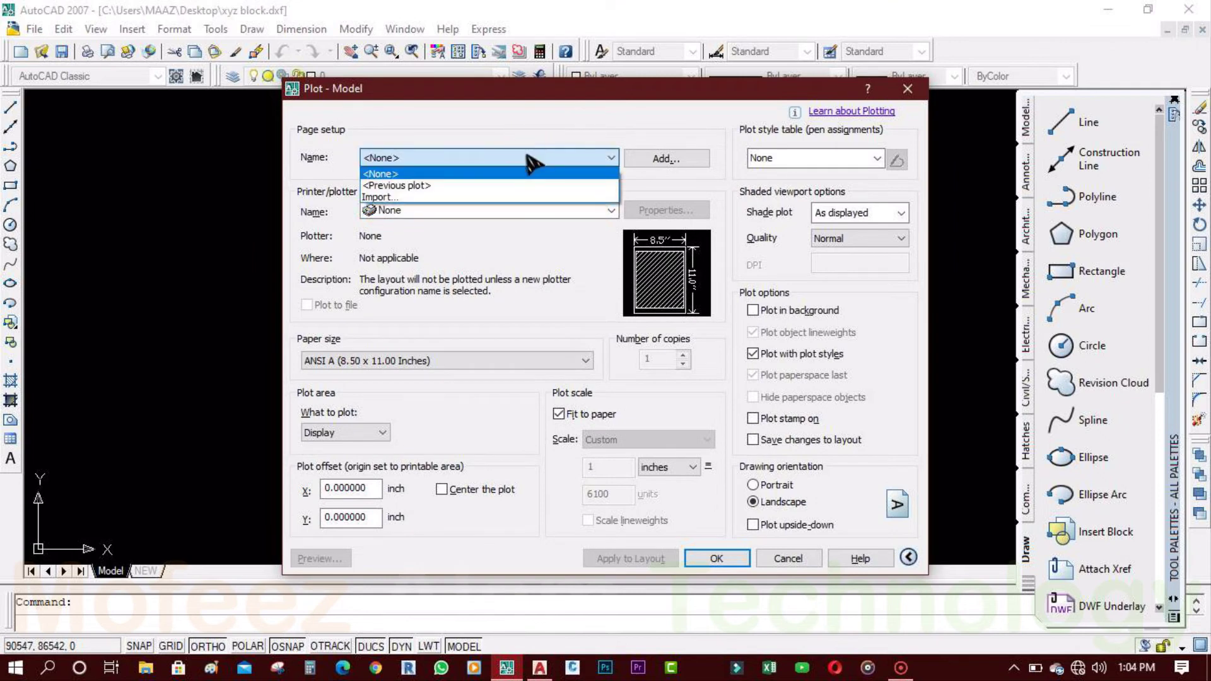
pyautogui.click(521, 185)
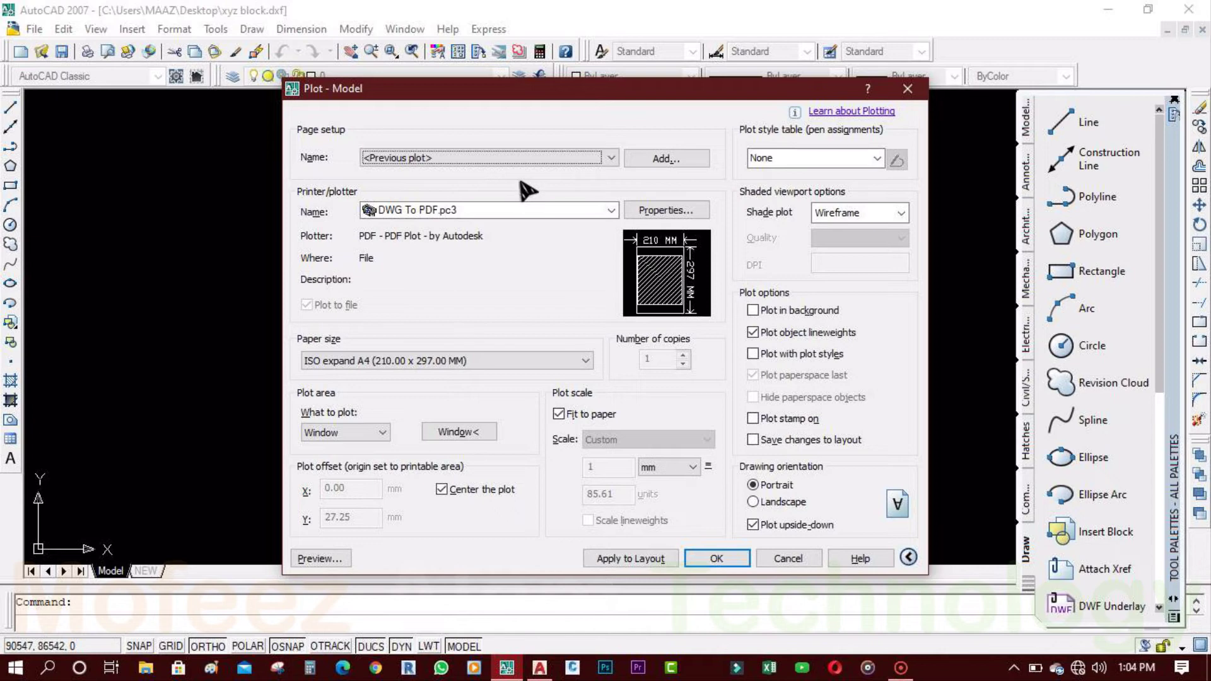
pyautogui.click(465, 432)
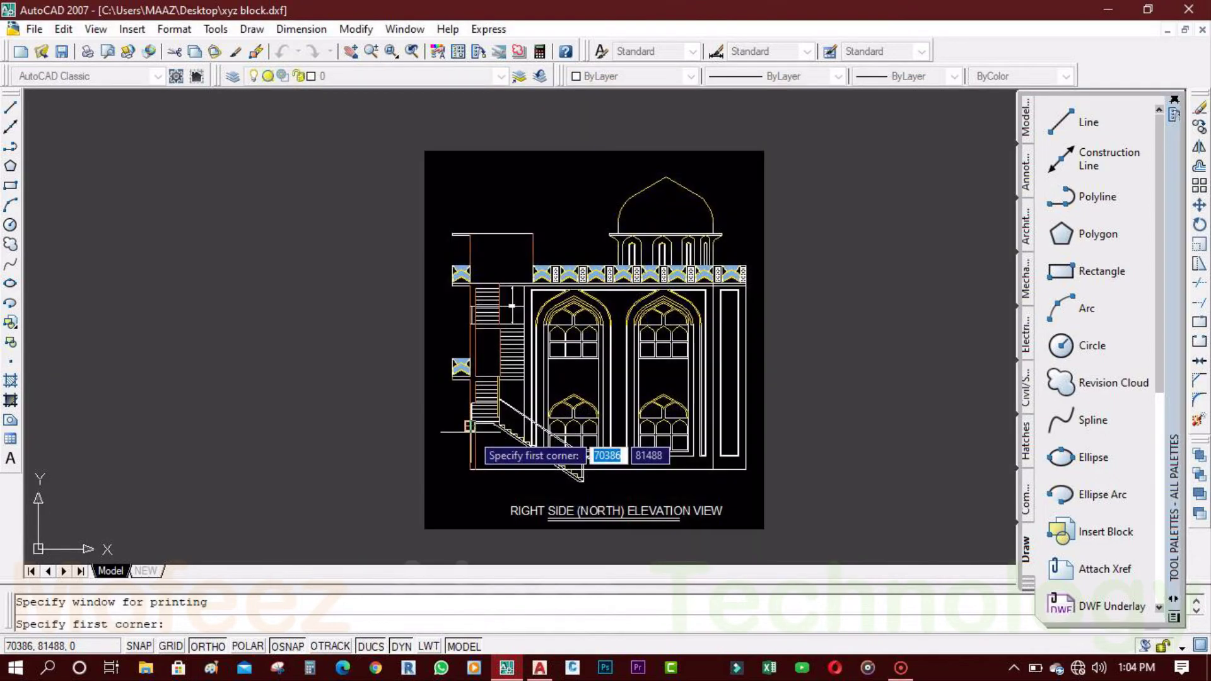
pyautogui.click(430, 155)
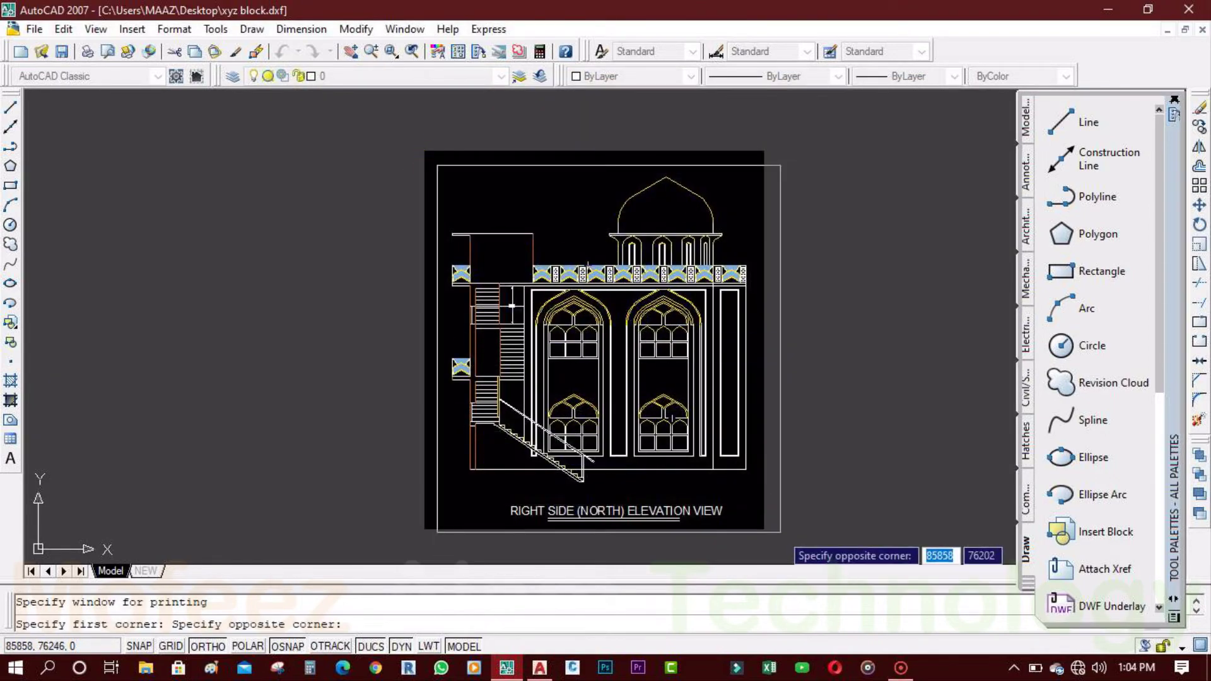
pyautogui.click(760, 528)
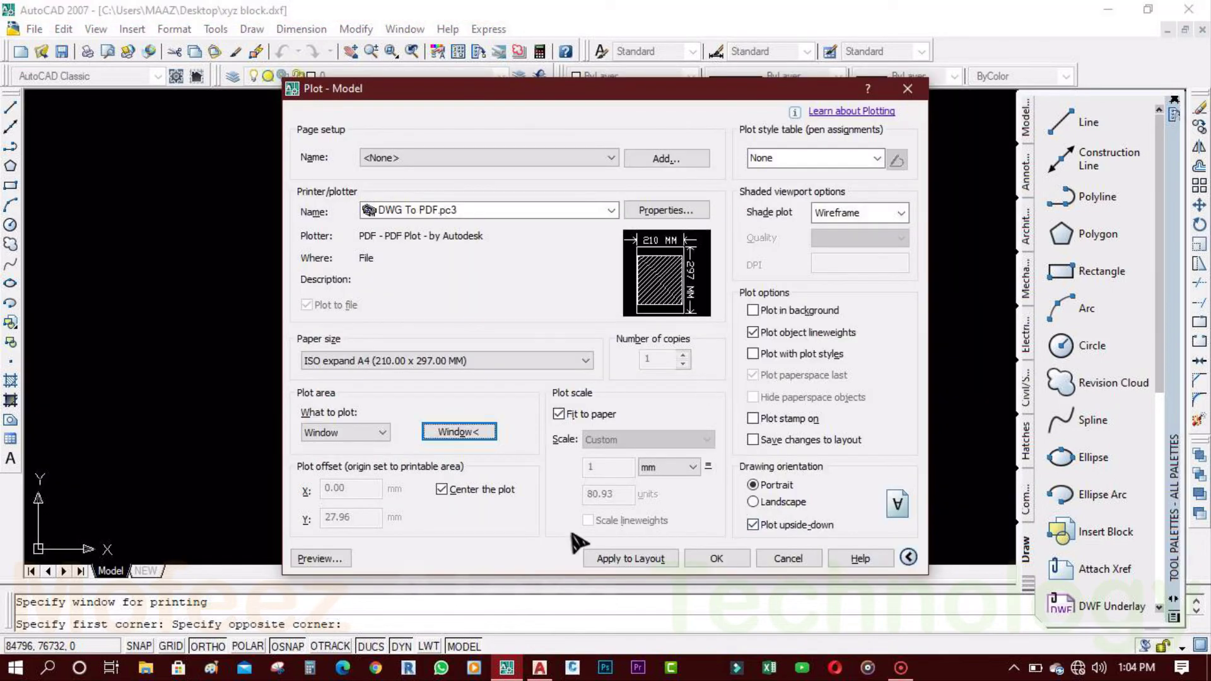
pyautogui.click(320, 559)
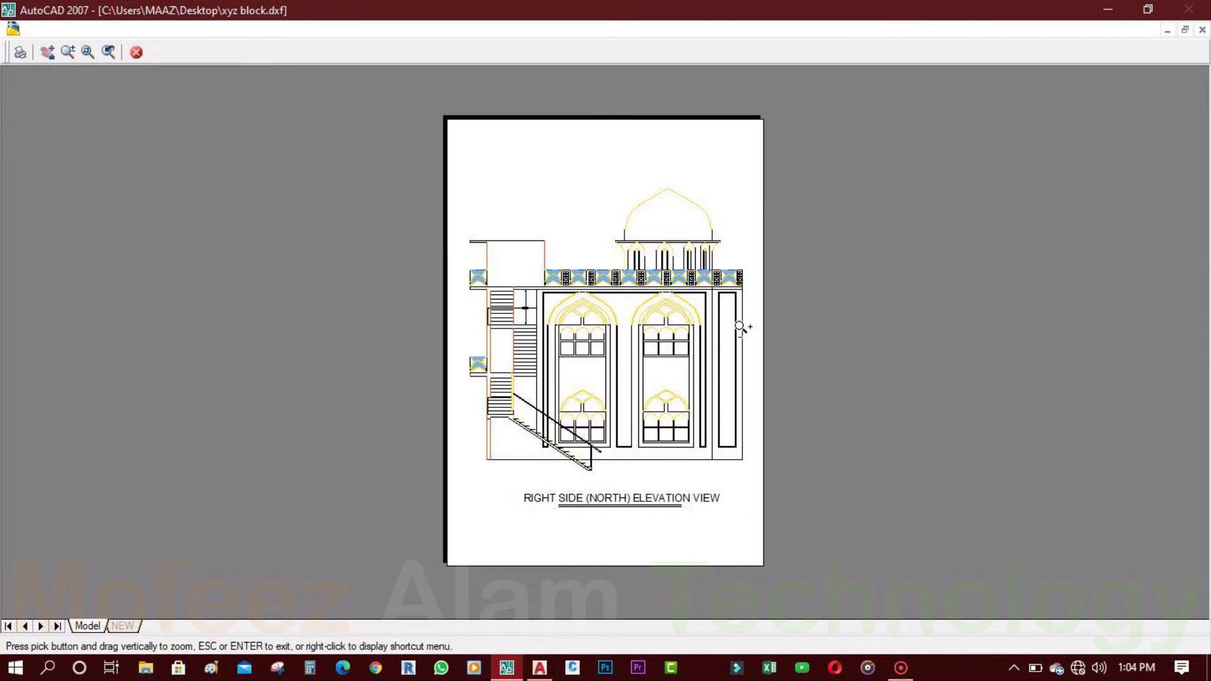
# Plot the preview to xyz block-Model.pdf on the Desktop and check the PDF icon
pyautogui.scroll(3, 724, 344)
pyautogui.scroll(-2, 640, 384)
pyautogui.scroll(-2, 641, 383)
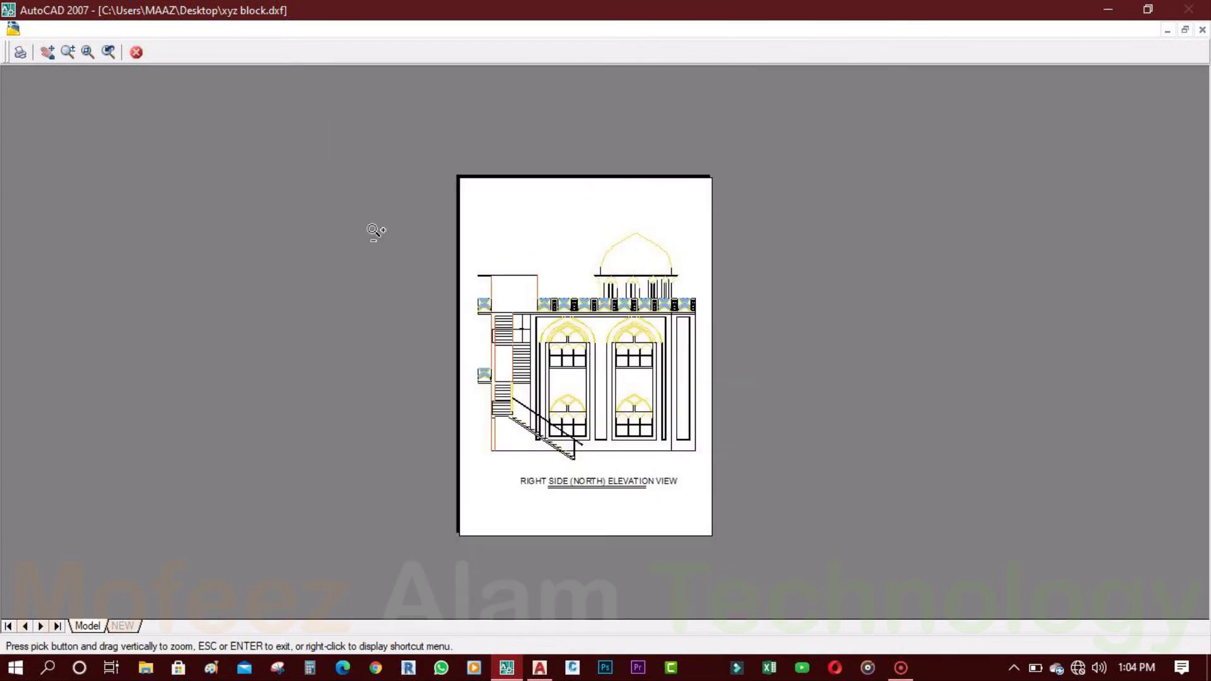
pyautogui.click(21, 52)
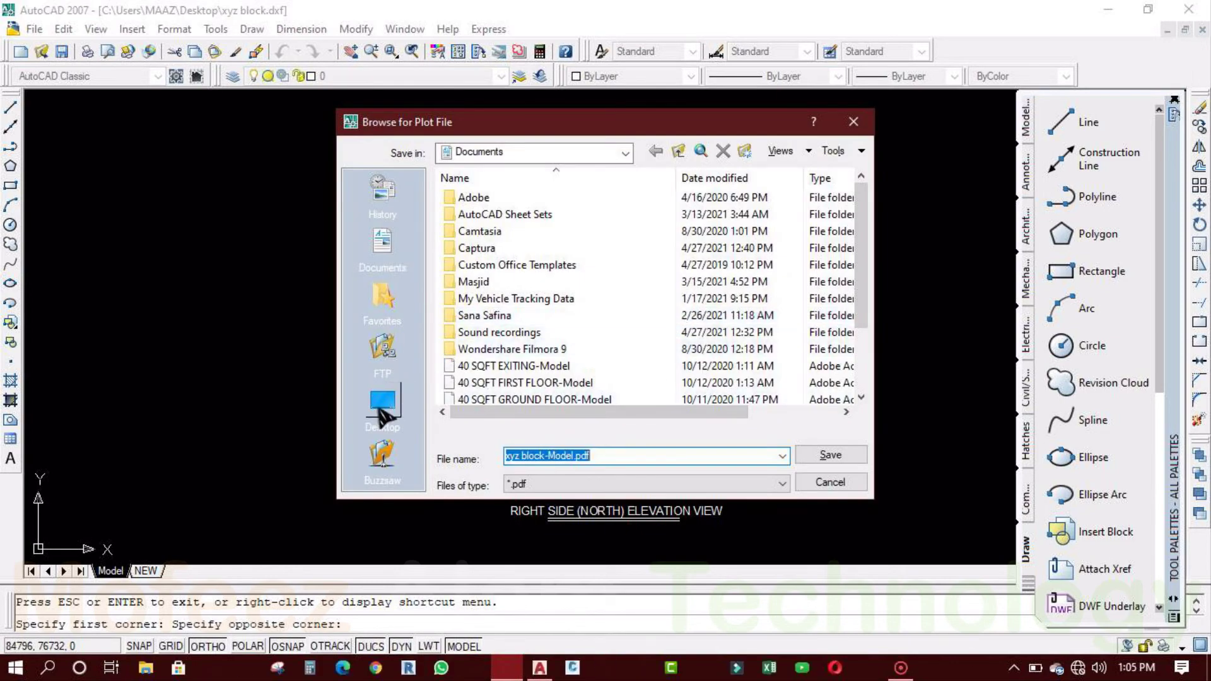
pyautogui.click(383, 409)
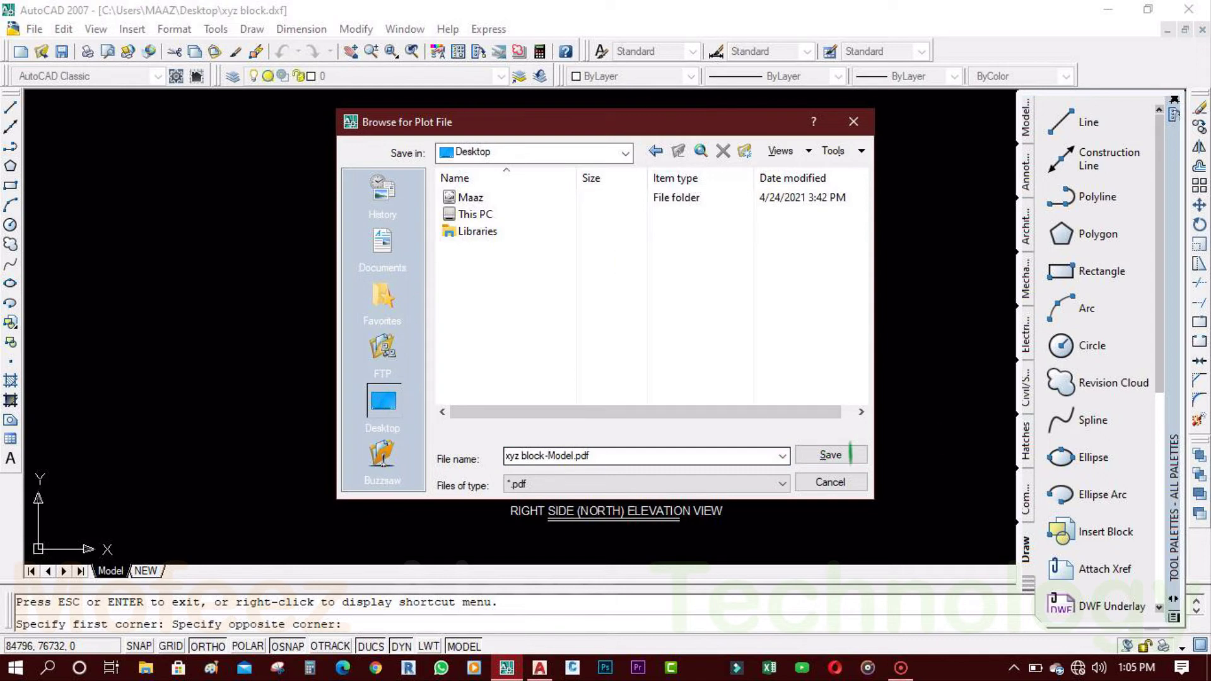
pyautogui.click(831, 457)
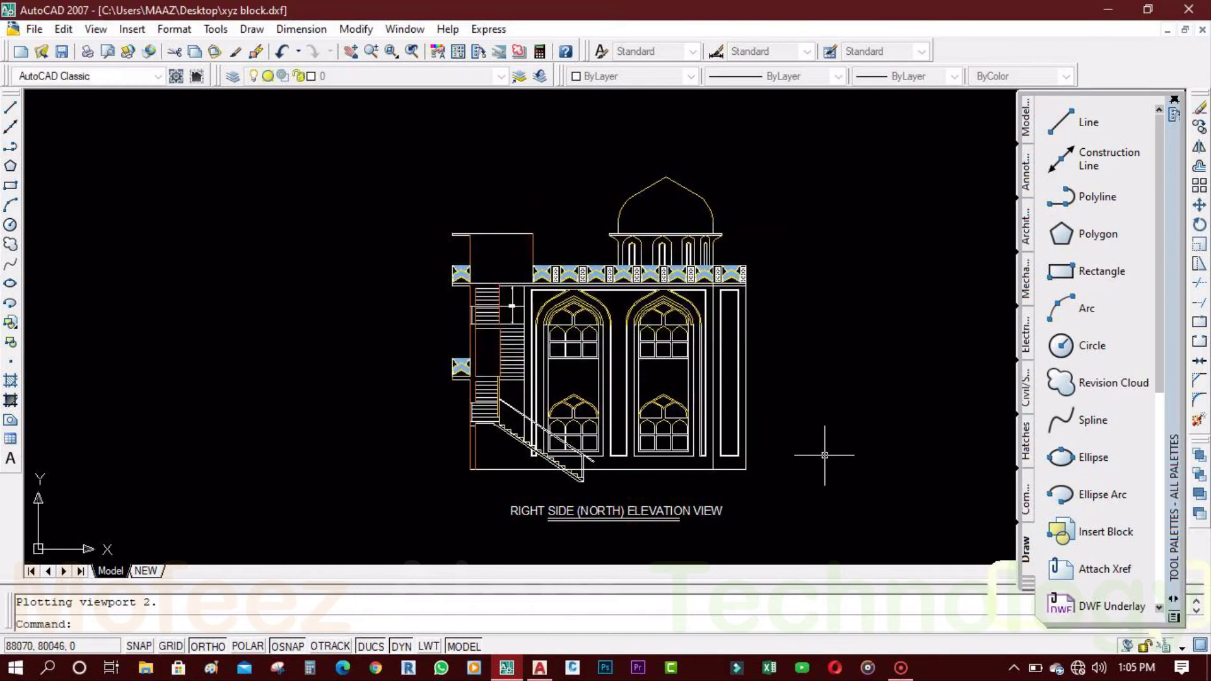
pyautogui.click(1108, 9)
pyautogui.click(581, 251)
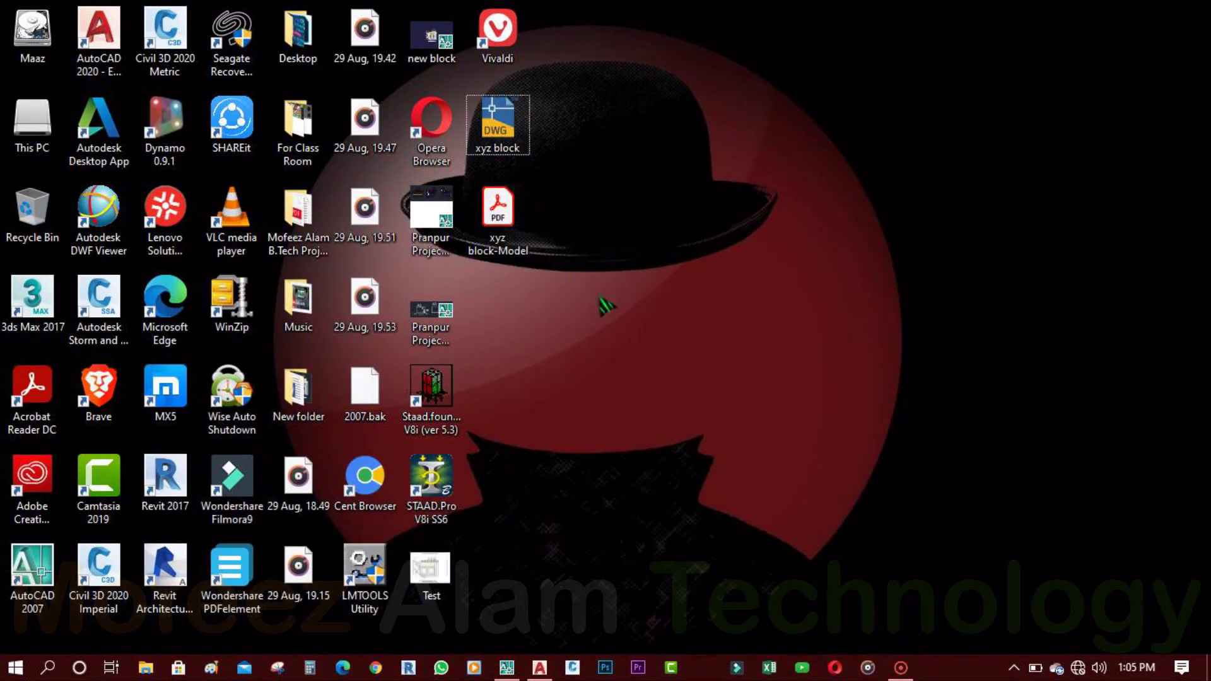